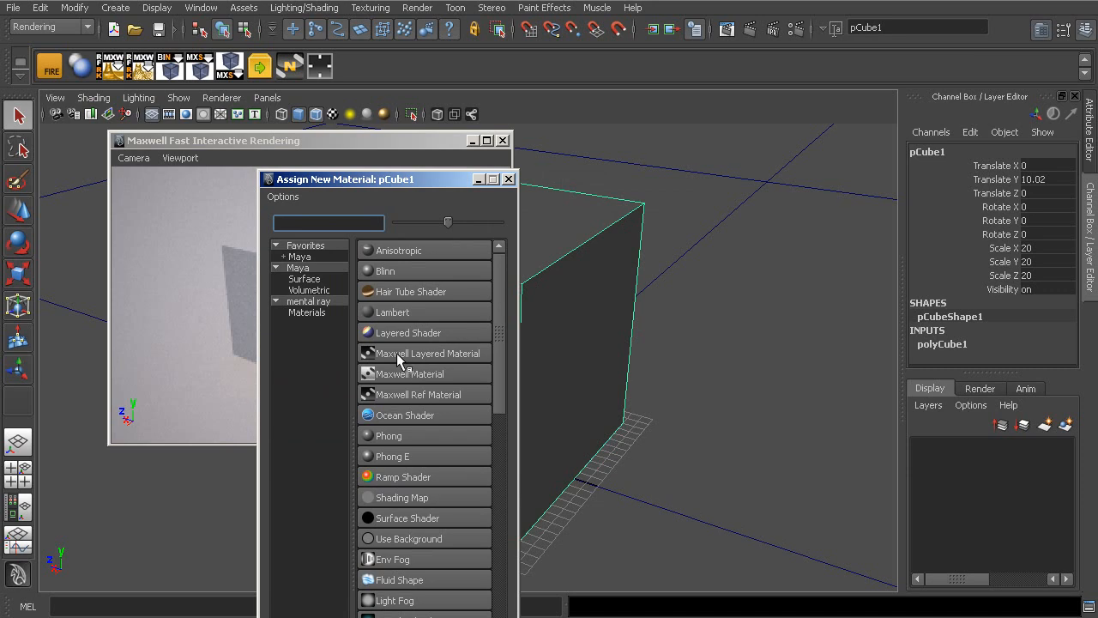
Assign a Maxwell Layered Material to the cube and bring up the material's BSDF properties.
{"action": "left_click", "coordinate": [416, 352]}
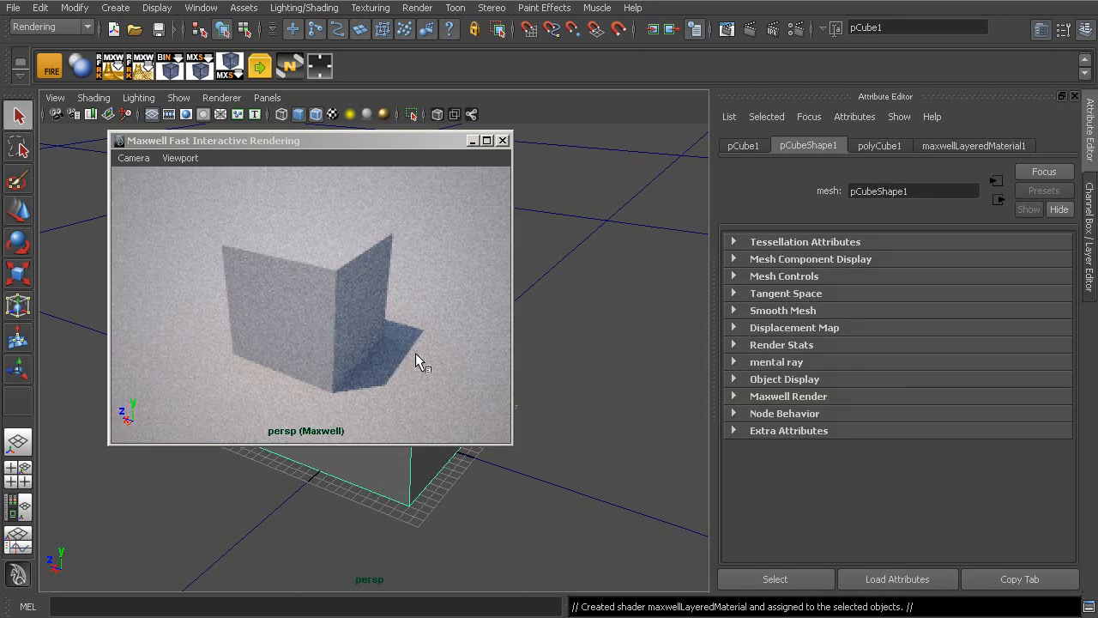
{"action": "left_click", "coordinate": [944, 145]}
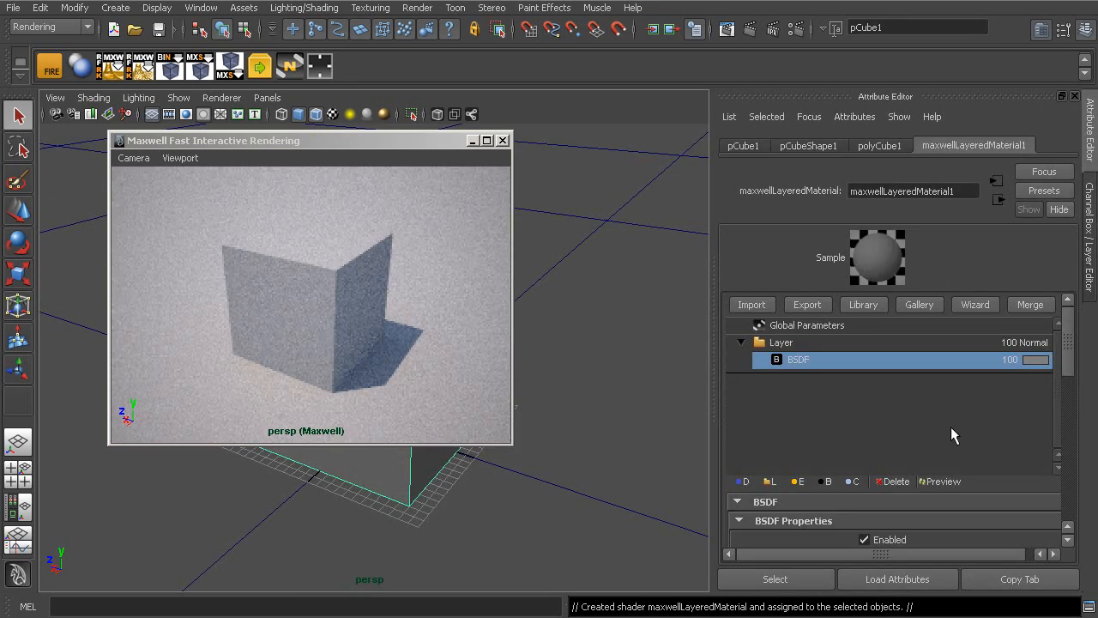
{"action": "left_click_drag", "start_coordinate": [1065, 355], "coordinate": [1068, 411]}
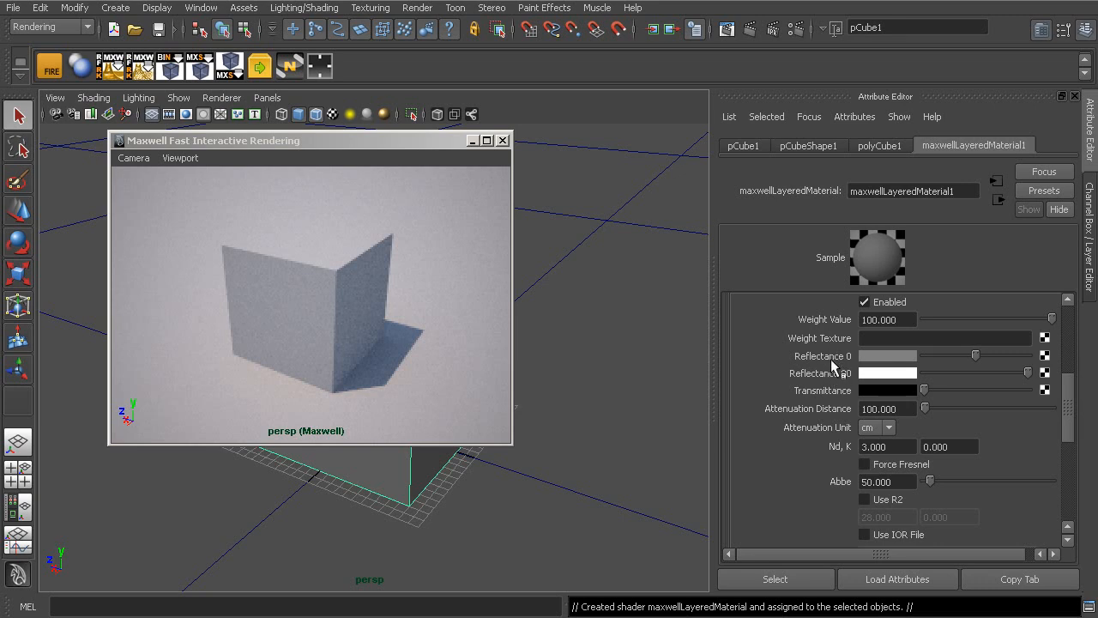
Map a File texture to Reflectance 0 of the BSDF, loading _brick_color.jpg from the sourceimages folder.
{"action": "left_click", "coordinate": [1043, 355]}
{"action": "left_click_drag", "start_coordinate": [439, 244], "coordinate": [652, 66]}
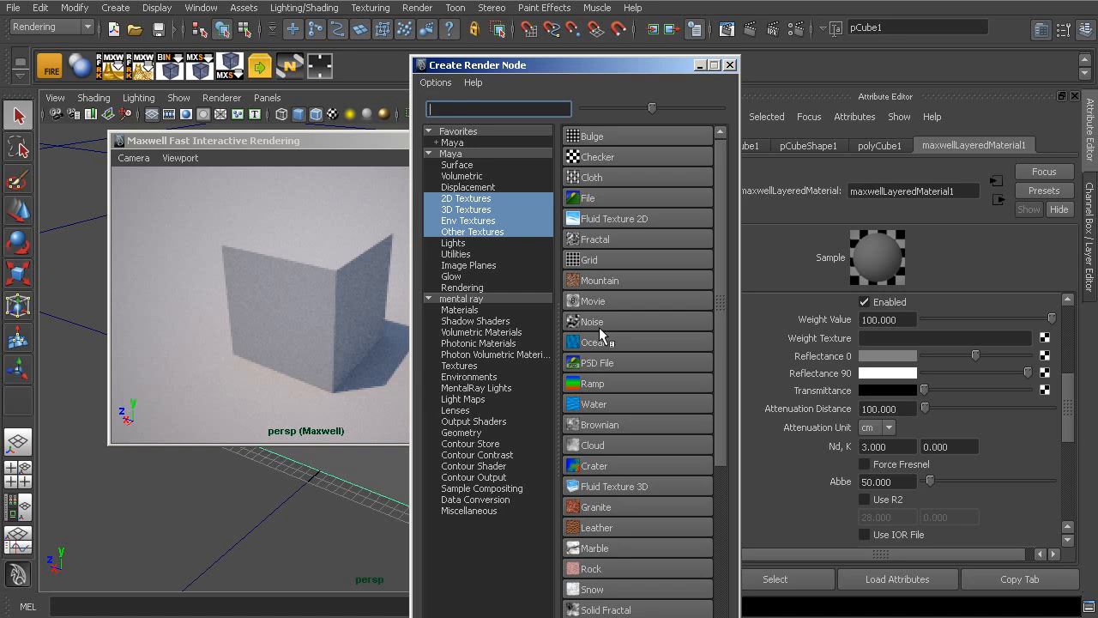
{"action": "left_click", "coordinate": [615, 200]}
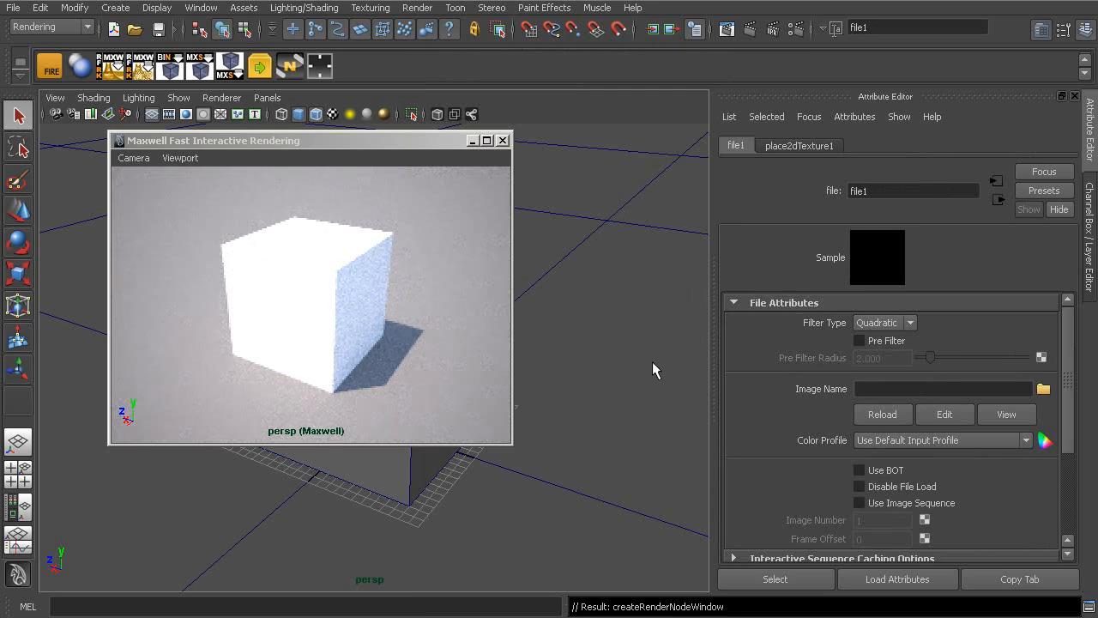
{"action": "left_click", "coordinate": [1043, 389]}
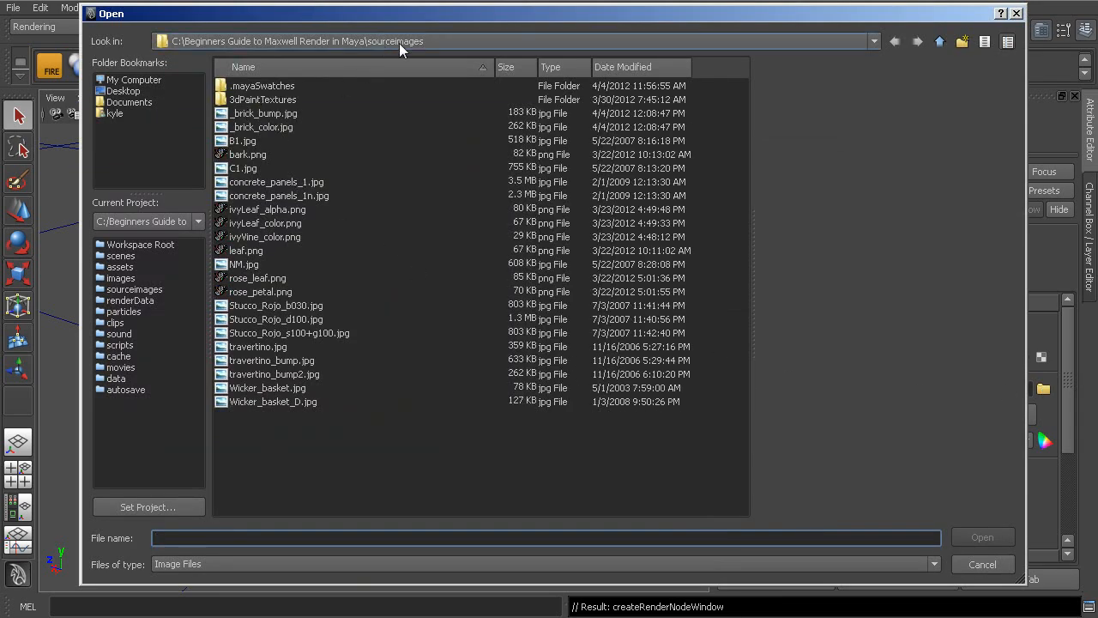
{"action": "left_click", "coordinate": [264, 128]}
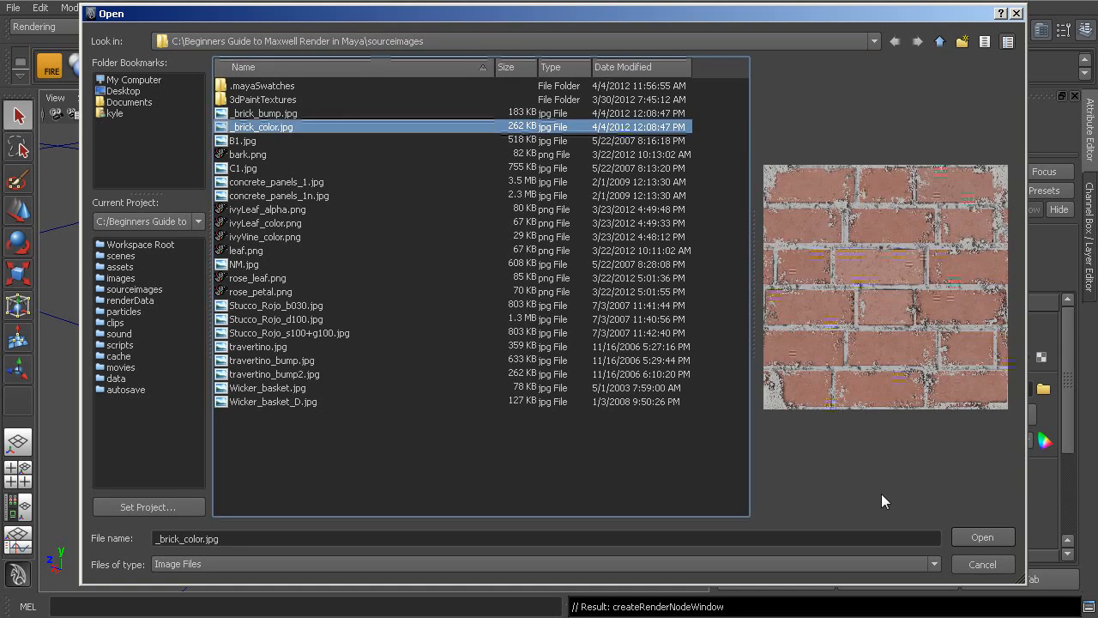
{"action": "left_click", "coordinate": [983, 538]}
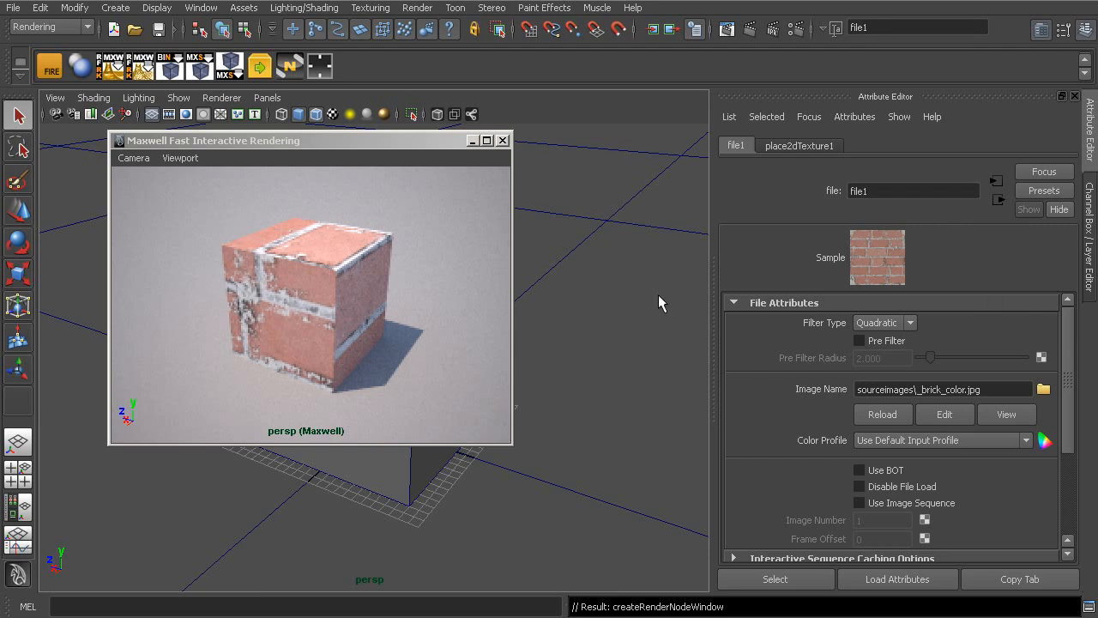
Set the brick texture's Repeat UV to 5 in both directions in its 2D placement attributes.
{"action": "left_click", "coordinate": [805, 145]}
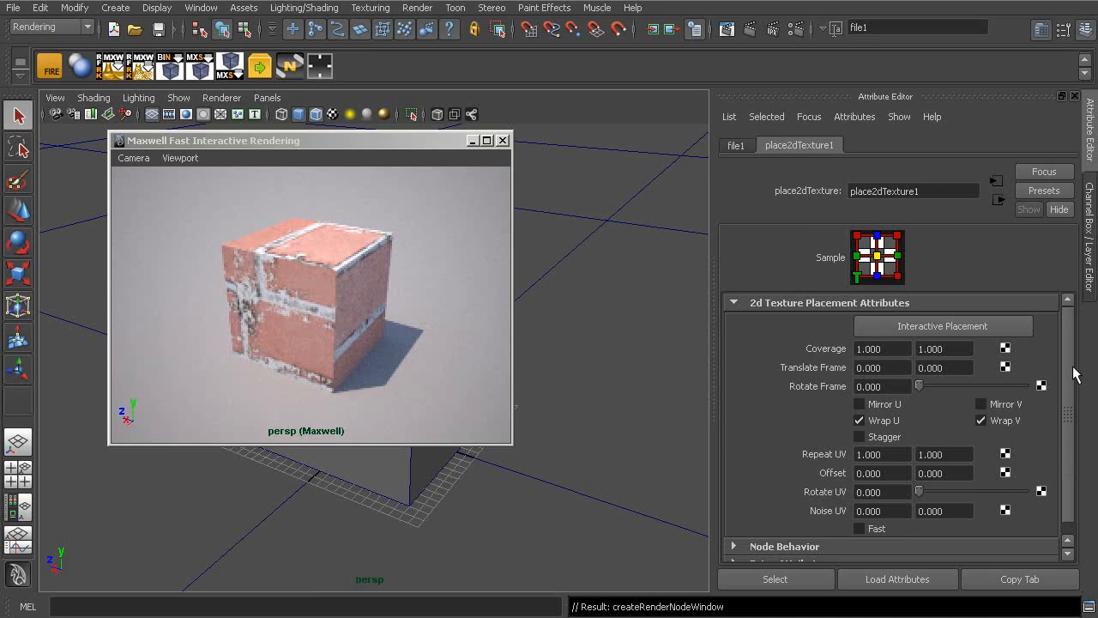
{"action": "scroll", "coordinate": [1070, 375], "scroll_direction": "down", "scroll_amount": 1}
{"action": "left_click", "coordinate": [895, 442]}
{"action": "double_click", "coordinate": [896, 442]}
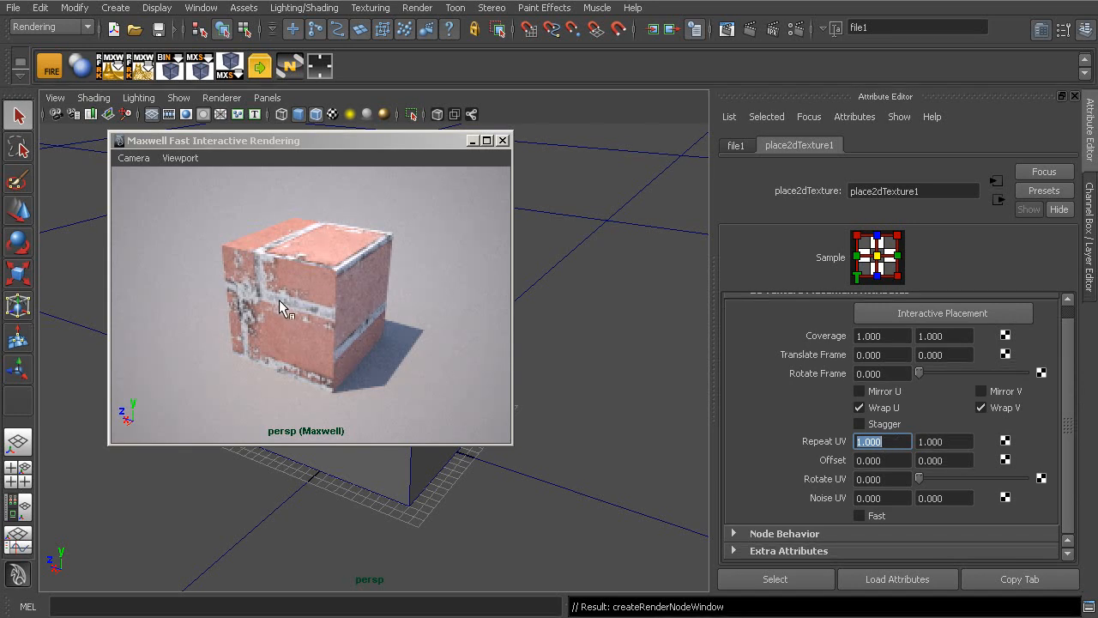
{"action": "type", "text": "5"}
{"action": "key", "text": "Tab"}
{"action": "type", "text": "5"}
{"action": "key", "text": "Return"}
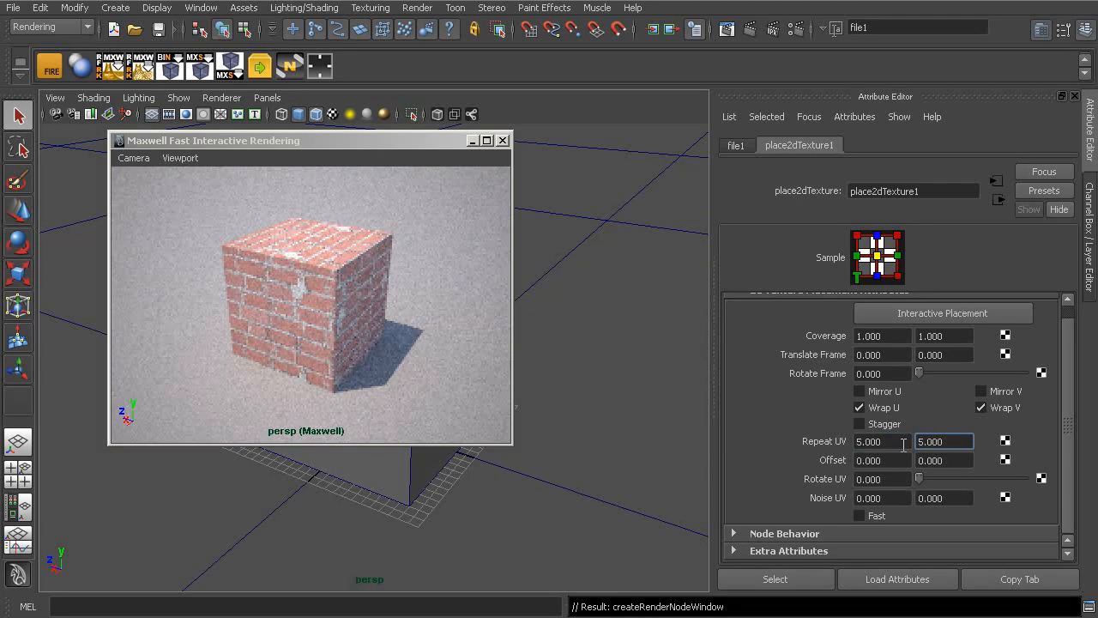
Reposition the Maxwell Fast Interactive Rendering window over the viewport and enlarge it slightly.
{"action": "left_click_drag", "start_coordinate": [338, 151], "coordinate": [489, 104]}
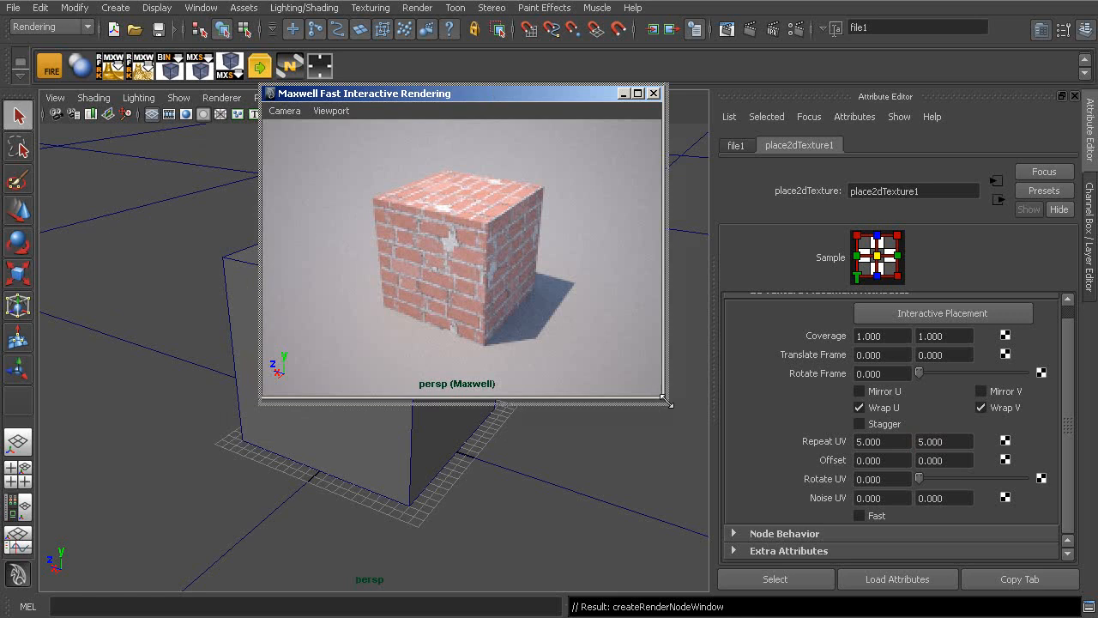
{"action": "left_click_drag", "start_coordinate": [668, 404], "coordinate": [708, 438]}
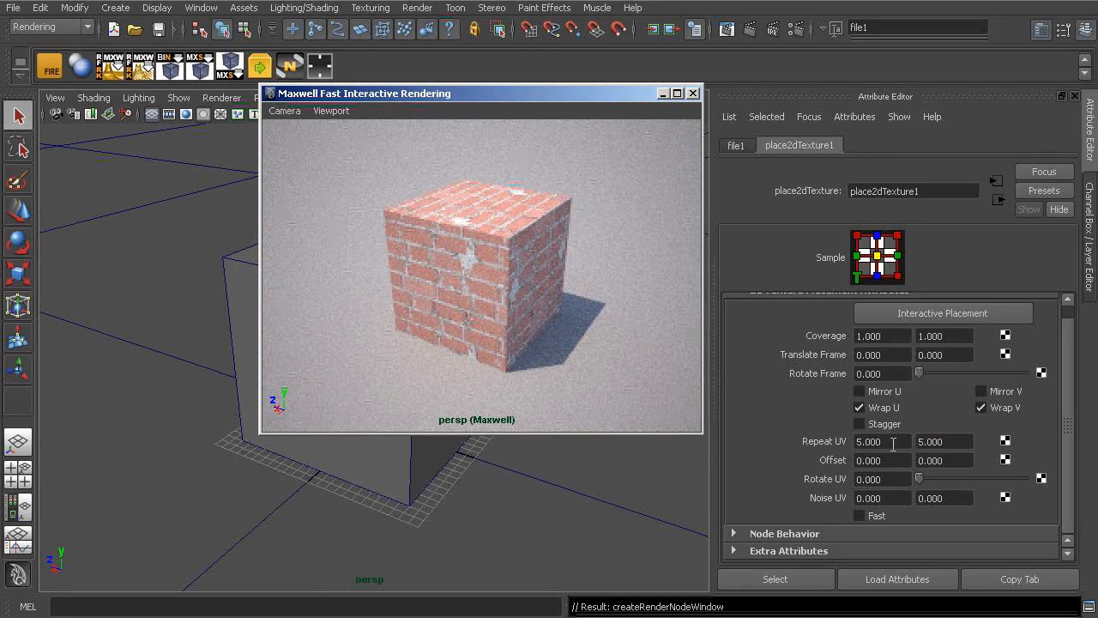
Try out the brick texture's placement settings, from Coverage and Translate Frame to Rotate Frame and Rotate UV.
{"action": "left_click", "coordinate": [884, 343]}
{"action": "left_click", "coordinate": [885, 339]}
{"action": "left_click", "coordinate": [889, 354]}
{"action": "left_click", "coordinate": [894, 372]}
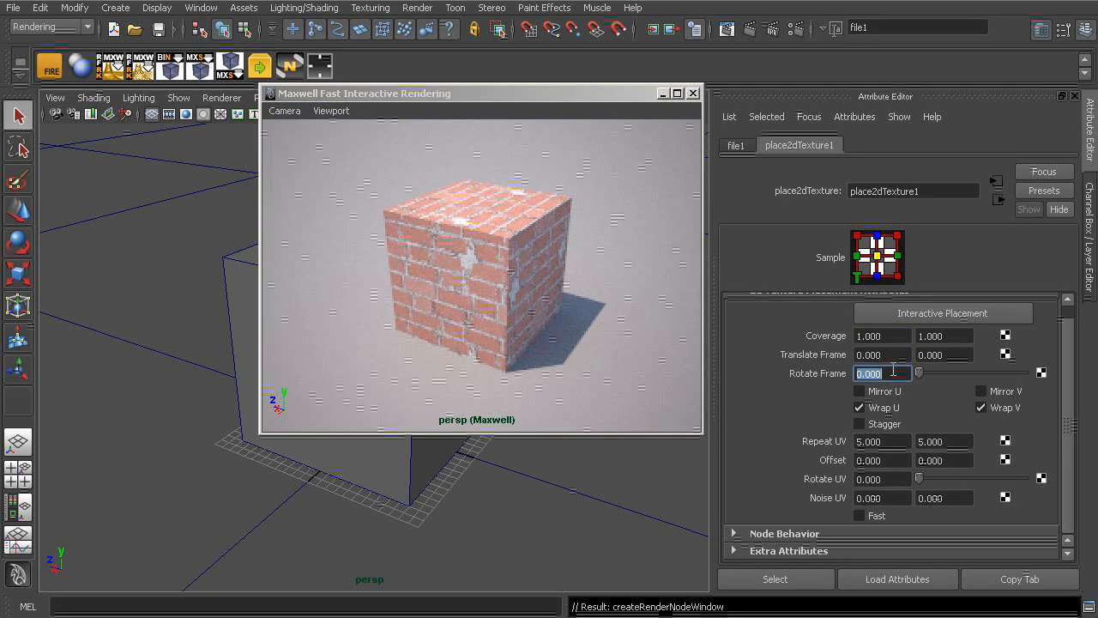
{"action": "left_click", "coordinate": [503, 94]}
{"action": "left_click_drag", "start_coordinate": [503, 93], "coordinate": [584, 82]}
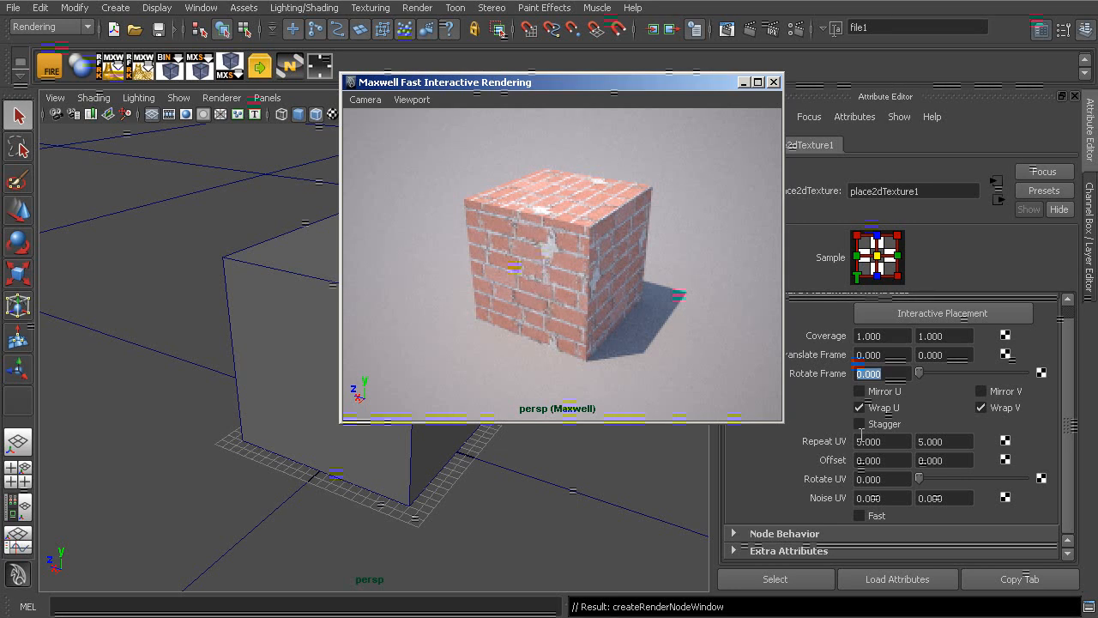
{"action": "left_click_drag", "start_coordinate": [919, 373], "coordinate": [894, 378]}
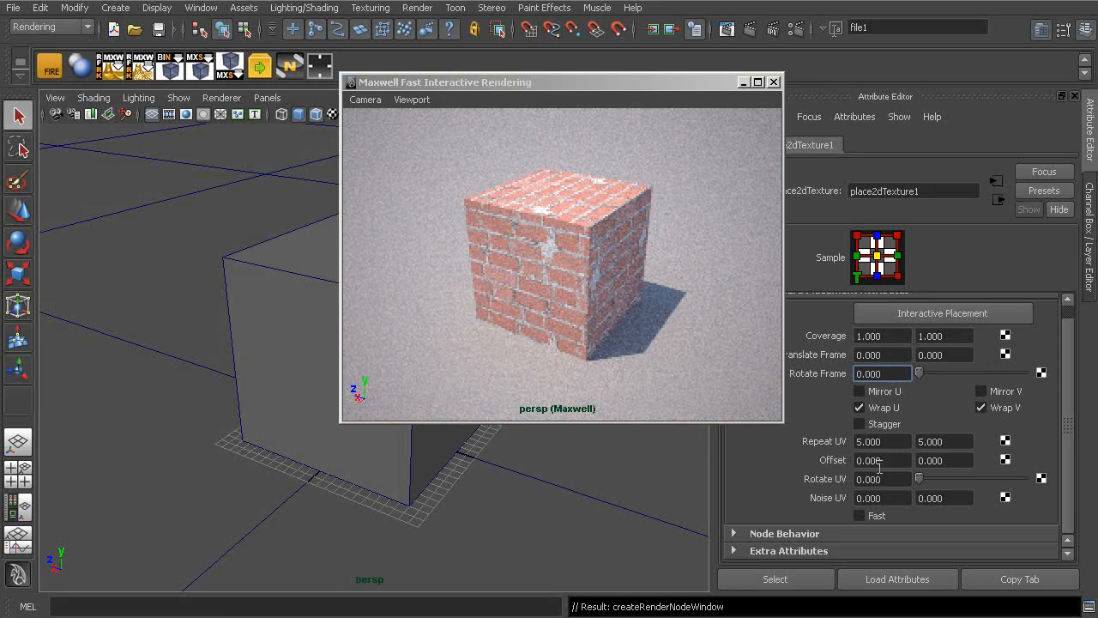
{"action": "mouse_move", "coordinate": [921, 479]}
{"action": "left_mouse_down"}
{"action": "mouse_move", "coordinate": [983, 471]}
{"action": "mouse_move", "coordinate": [919, 479]}
{"action": "left_mouse_up"}
Select the cube, move the render preview aside and open the UV Texture Editor.
{"action": "left_click", "coordinate": [277, 298]}
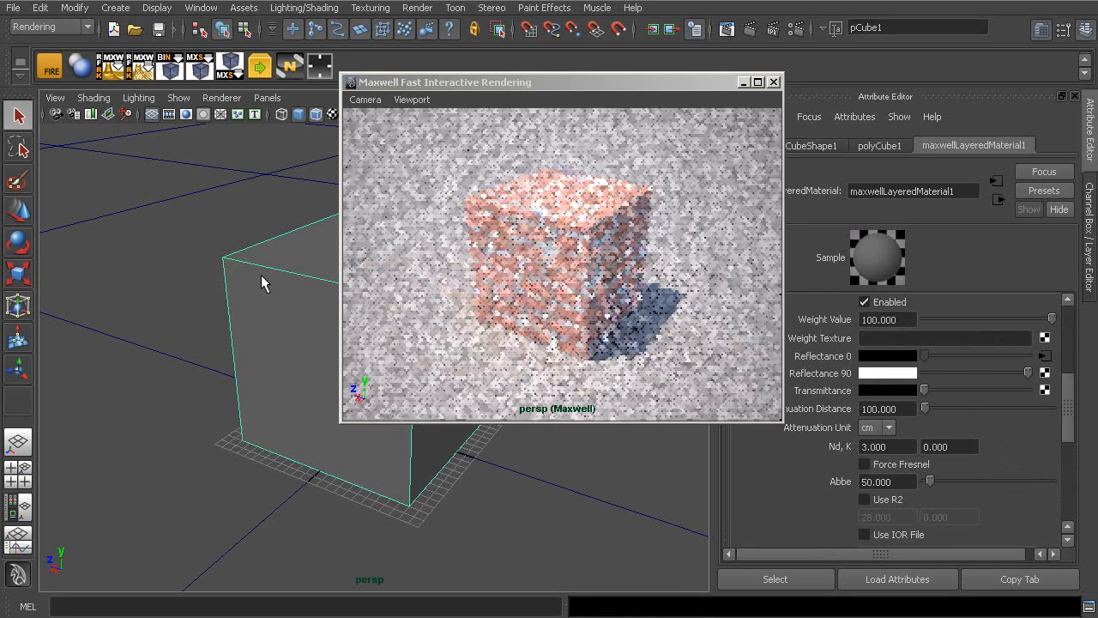
{"action": "left_click_drag", "start_coordinate": [495, 82], "coordinate": [361, 157]}
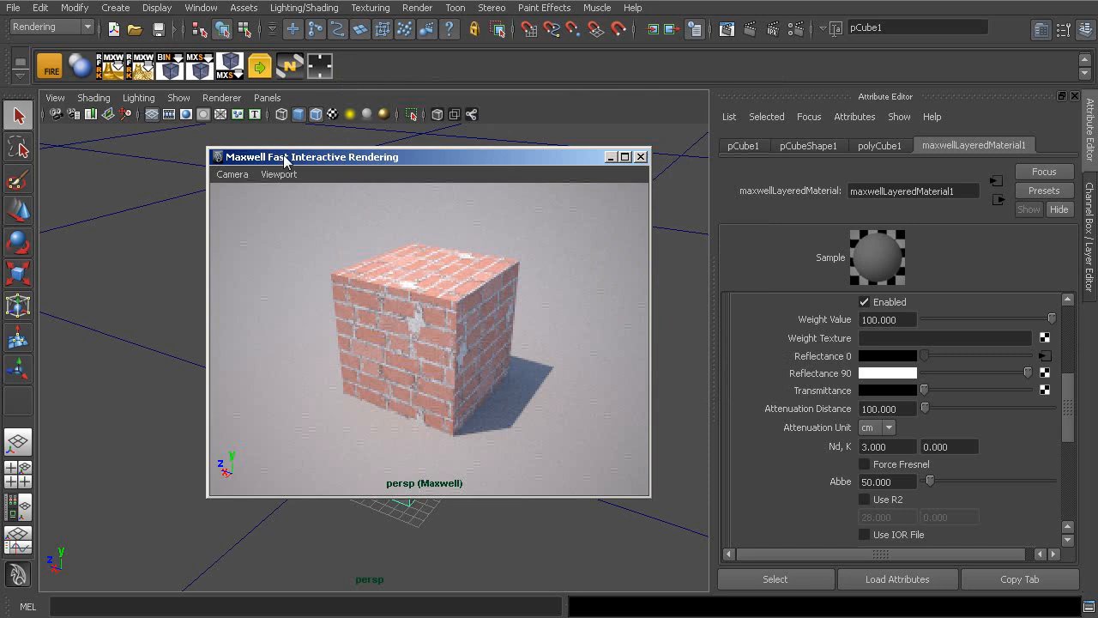
{"action": "left_click_drag", "start_coordinate": [286, 161], "coordinate": [234, 168]}
{"action": "left_click", "coordinate": [200, 8]}
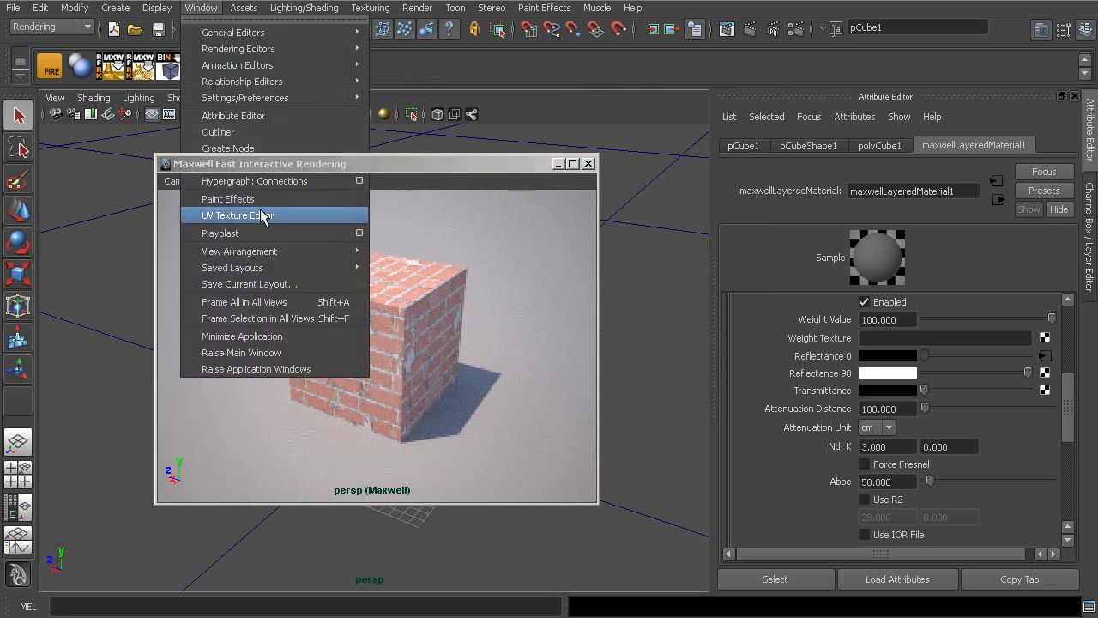
{"action": "left_click", "coordinate": [262, 215]}
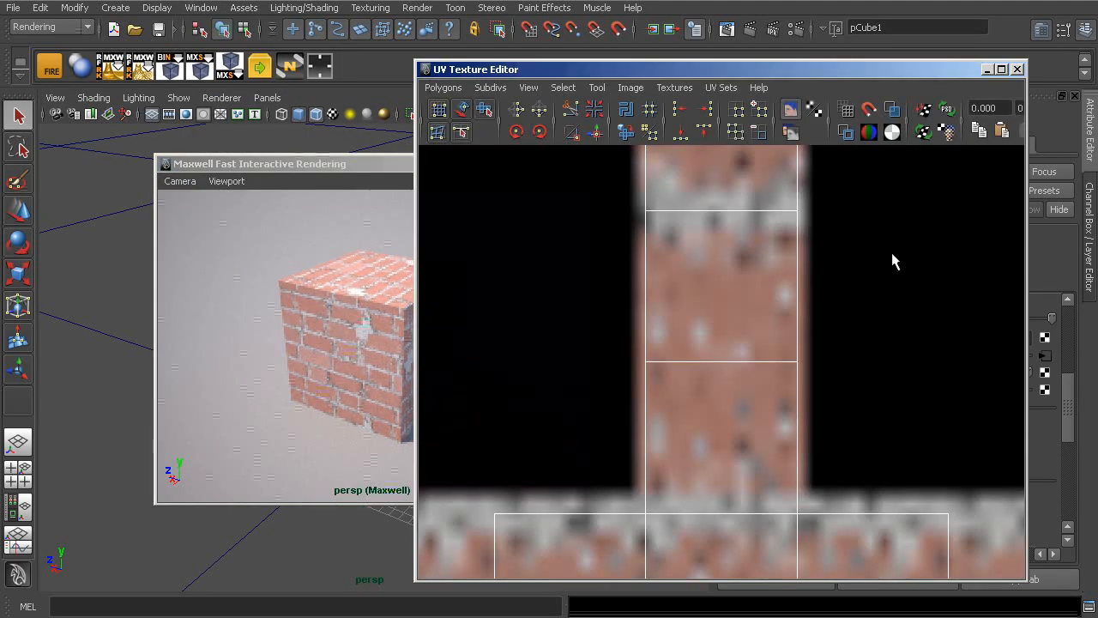
Display the material's file1 brick texture behind the cube's UVs and dim the image.
{"action": "left_click", "coordinate": [669, 89]}
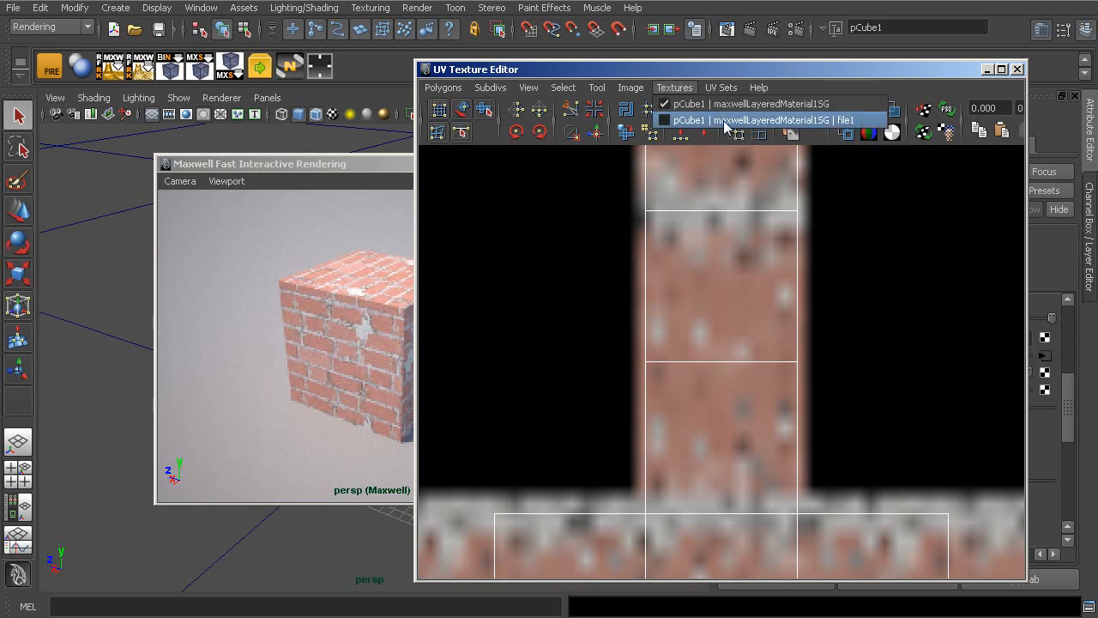
{"action": "left_click", "coordinate": [728, 122]}
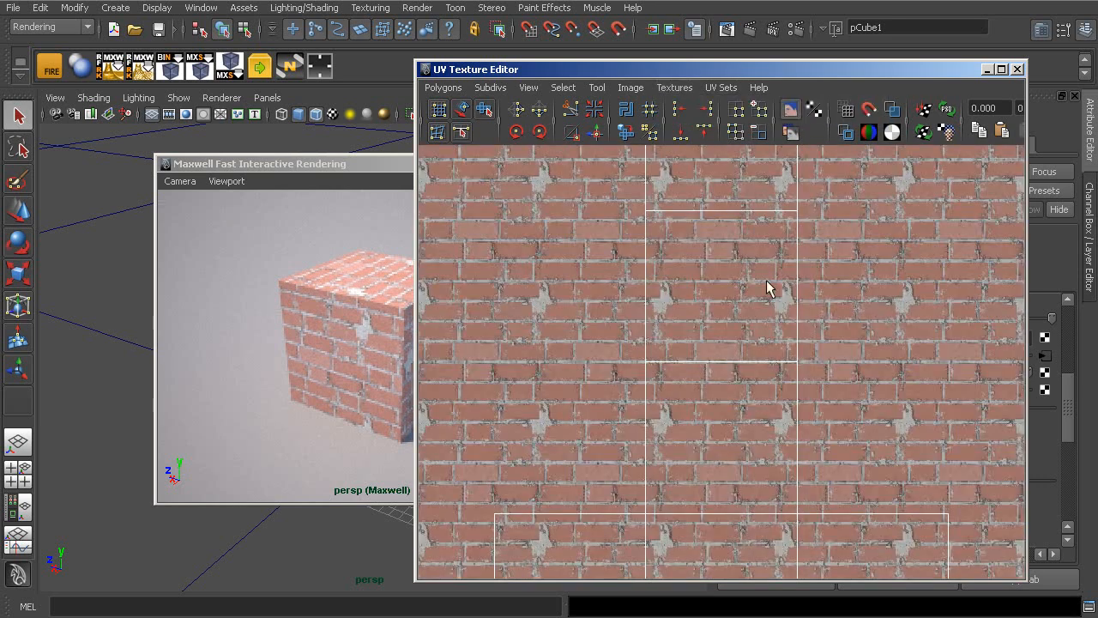
{"action": "left_click", "coordinate": [791, 132]}
{"action": "mouse_move", "coordinate": [825, 298]}
{"action": "right_mouse_down", "text": "alt"}
{"action": "mouse_move", "coordinate": [795, 329]}
{"action": "mouse_move", "coordinate": [723, 314]}
{"action": "mouse_move", "coordinate": [745, 303]}
{"action": "mouse_move", "coordinate": [809, 302]}
{"action": "right_mouse_up", "text": "alt"}
Select all of the cube's UVs and rotate them clockwise in 45° increments, ending a quarter turn from the original layout.
{"action": "left_click_drag", "start_coordinate": [752, 232], "coordinate": [821, 290]}
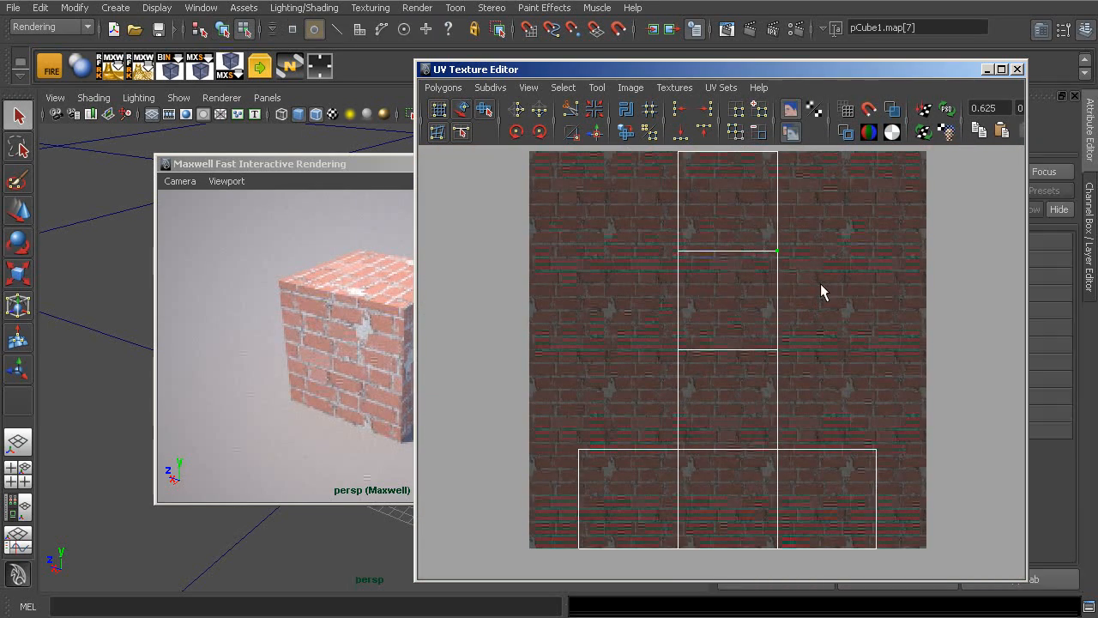
{"action": "right_click_drag", "start_coordinate": [775, 260], "coordinate": [702, 278], "text": "alt"}
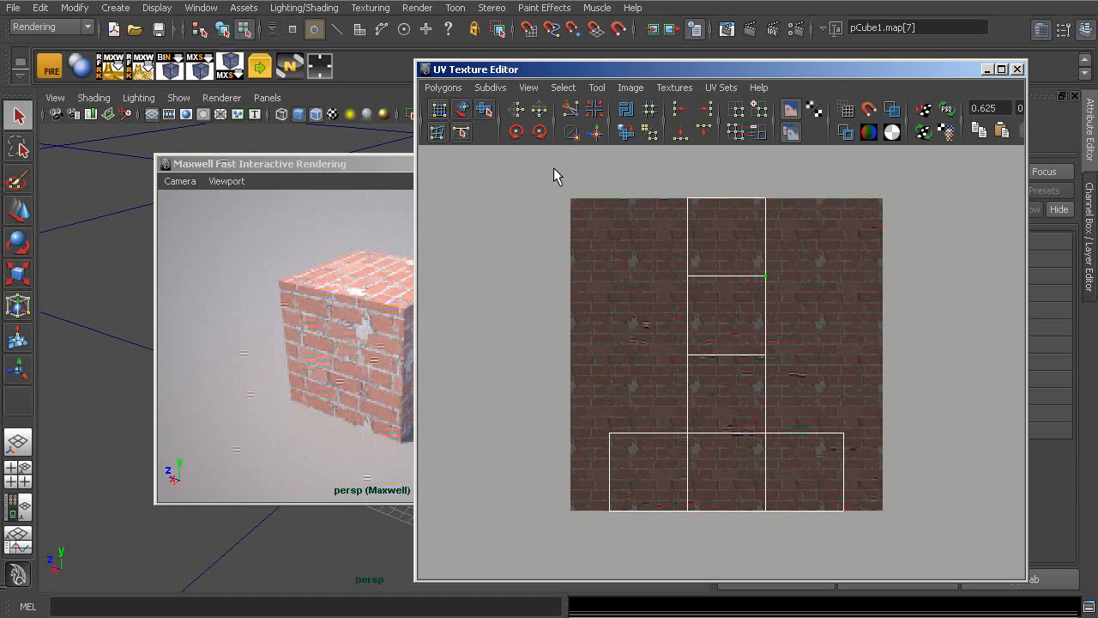
{"action": "right_click_drag", "start_coordinate": [679, 315], "coordinate": [726, 318]}
{"action": "left_click_drag", "start_coordinate": [520, 170], "coordinate": [965, 565]}
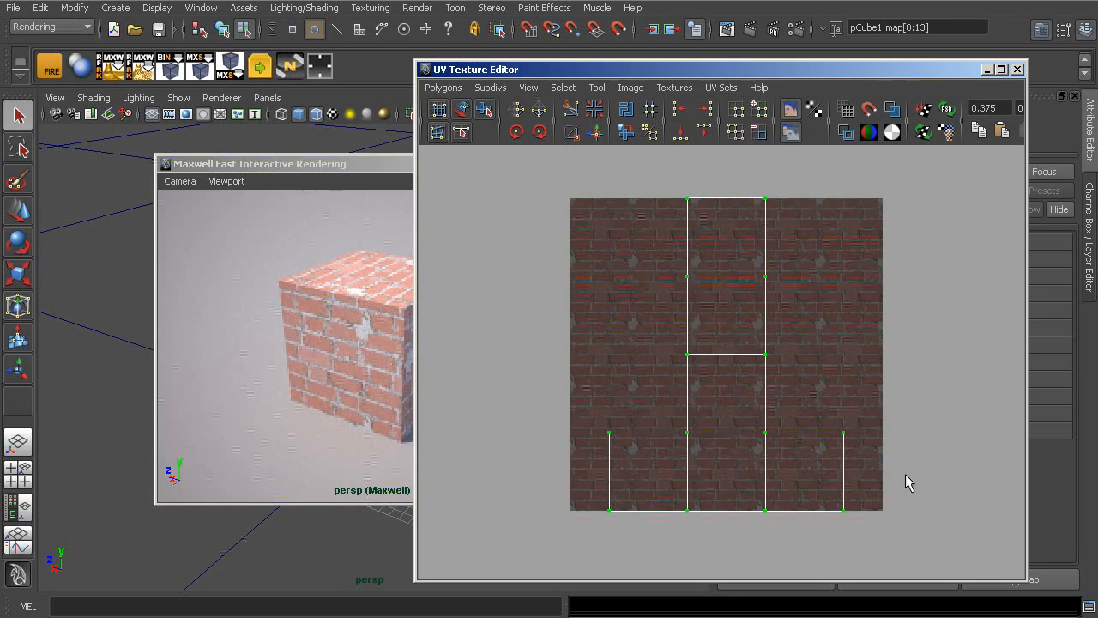
{"action": "left_click", "coordinate": [540, 132]}
{"action": "left_click", "coordinate": [539, 132]}
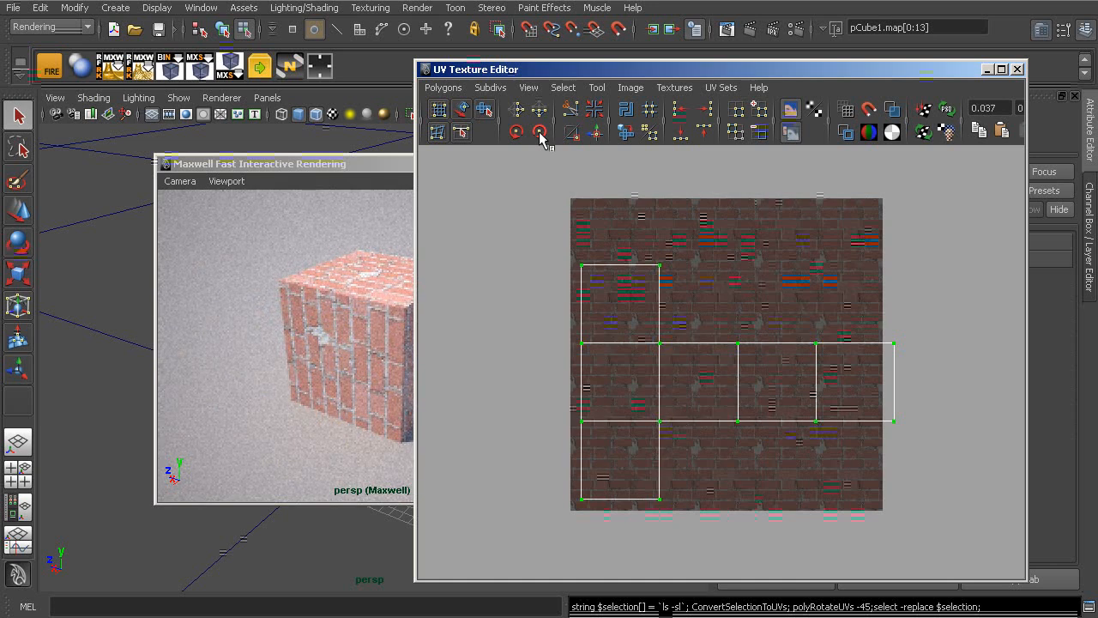
{"action": "left_click", "coordinate": [540, 132]}
{"action": "left_click", "coordinate": [539, 132]}
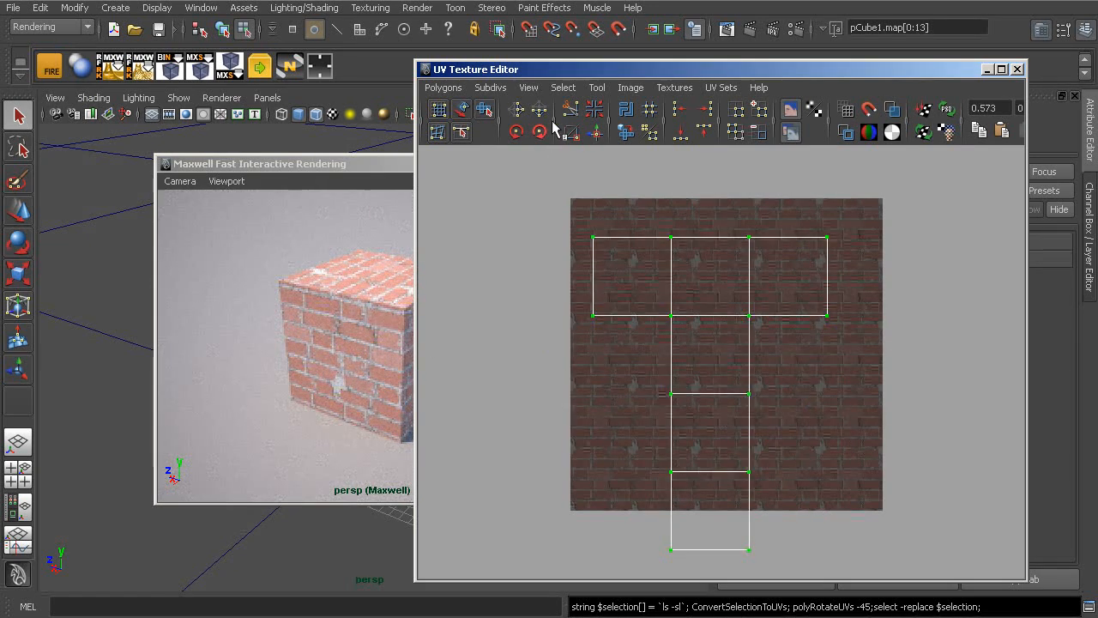
{"action": "left_click", "coordinate": [540, 132]}
{"action": "left_click", "coordinate": [540, 132]}
{"action": "left_click", "coordinate": [539, 132]}
{"action": "left_click", "coordinate": [540, 133]}
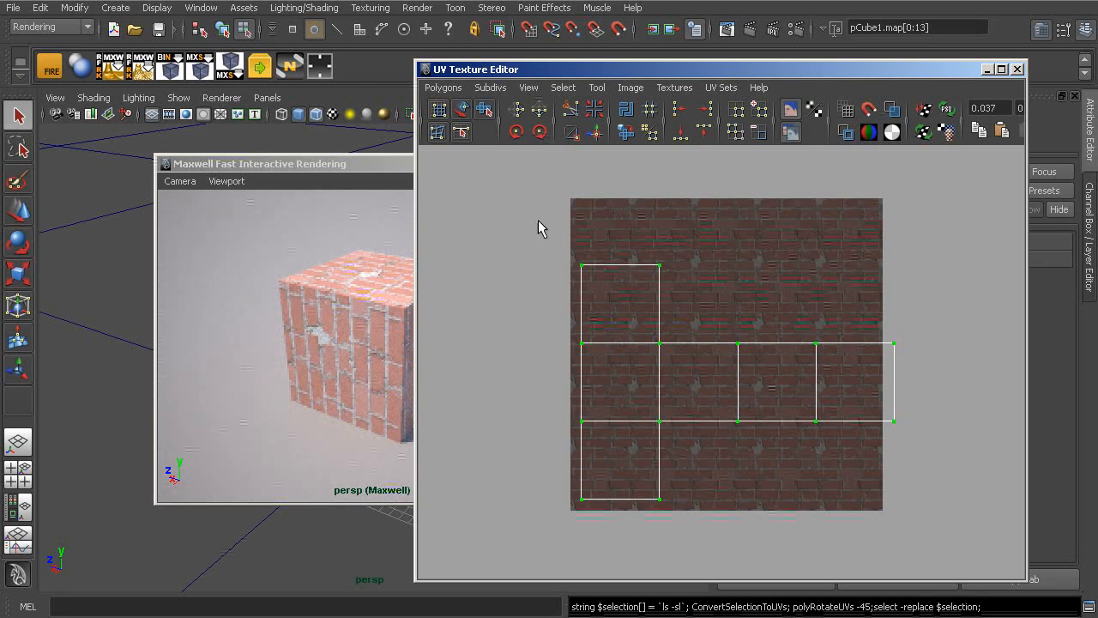
Close the UV Texture Editor, uncover the cube in the viewport and select it as a whole object.
{"action": "left_click", "coordinate": [1017, 68]}
{"action": "left_click_drag", "start_coordinate": [476, 171], "coordinate": [646, 130]}
{"action": "right_click_drag", "start_coordinate": [294, 309], "coordinate": [364, 288]}
{"action": "left_click", "coordinate": [296, 298]}
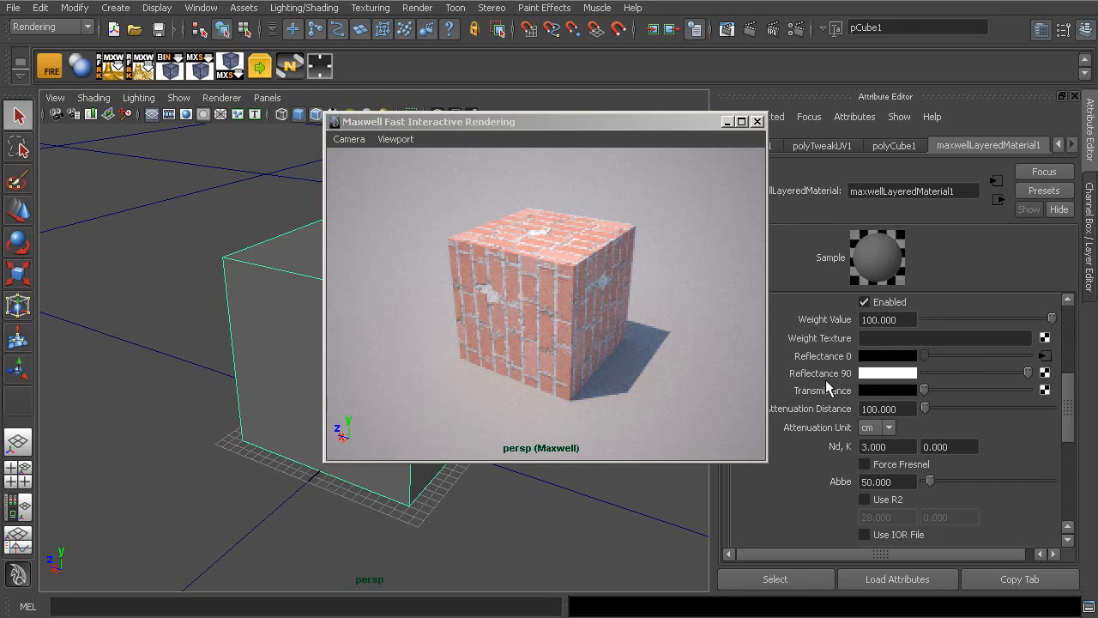
Reopen the UV Texture Editor, select all the cube's UVs and rotate them another 90° clockwise.
{"action": "left_click", "coordinate": [203, 8]}
{"action": "left_click", "coordinate": [237, 215]}
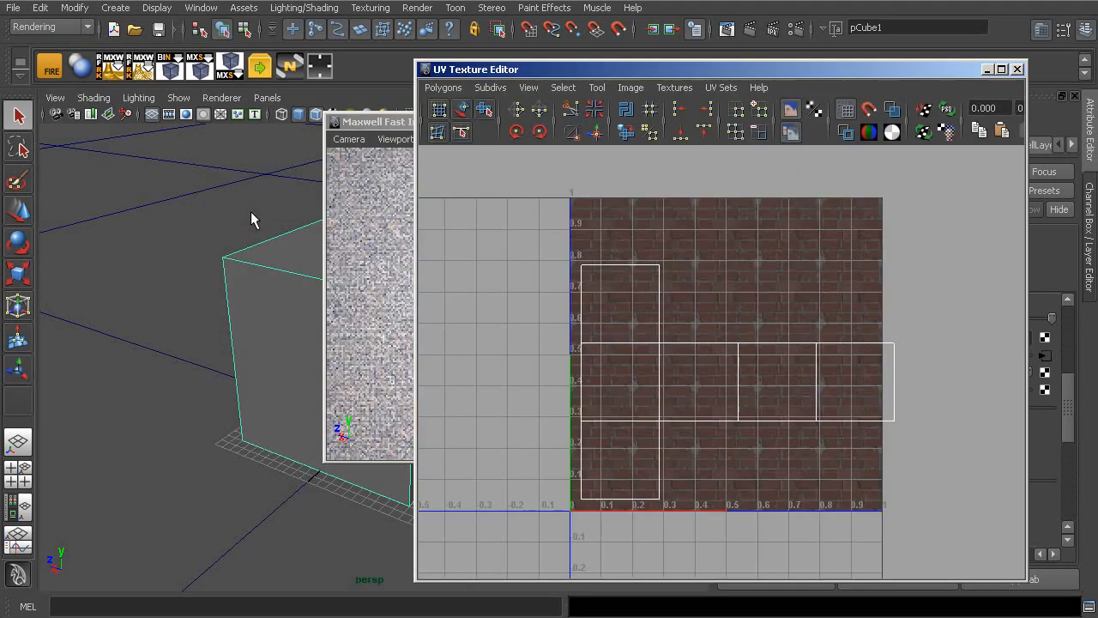
{"action": "right_click_drag", "start_coordinate": [709, 371], "coordinate": [763, 372]}
{"action": "left_click_drag", "start_coordinate": [635, 310], "coordinate": [699, 365]}
{"action": "right_click_drag", "start_coordinate": [662, 390], "coordinate": [688, 356], "text": "ctrl"}
{"action": "left_click", "coordinate": [539, 132]}
{"action": "left_click", "coordinate": [539, 132]}
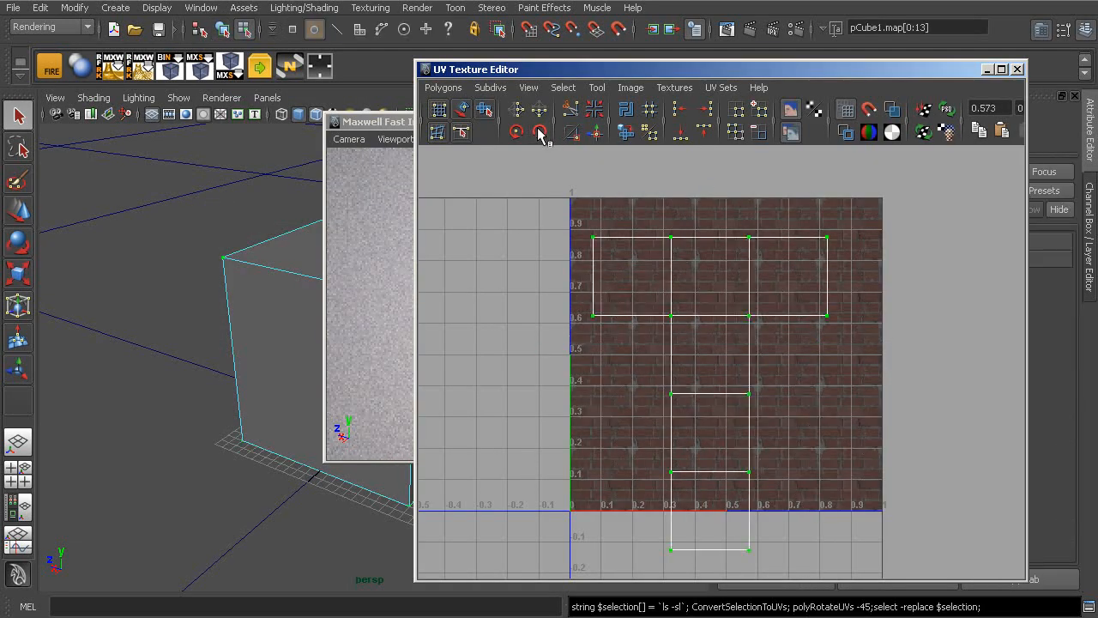
Check the brick direction in the render preview, and close the UV Texture Editor with the whole cube selected again.
{"action": "left_click", "coordinate": [397, 123]}
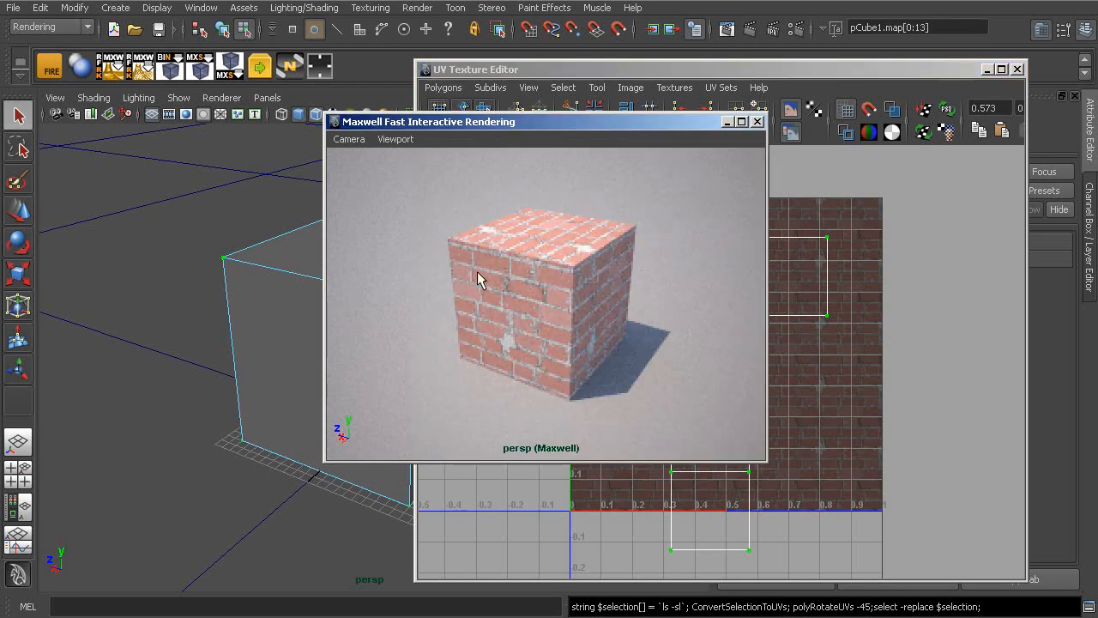
{"action": "left_click", "coordinate": [837, 71]}
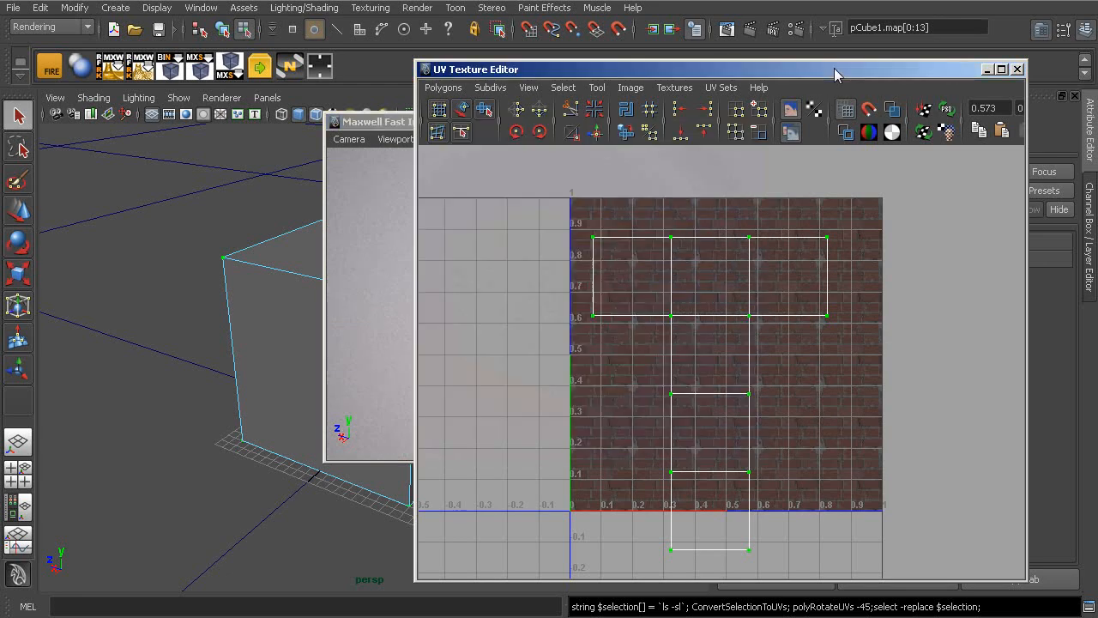
{"action": "left_click", "coordinate": [1017, 68]}
{"action": "right_click_drag", "start_coordinate": [300, 266], "coordinate": [294, 492]}
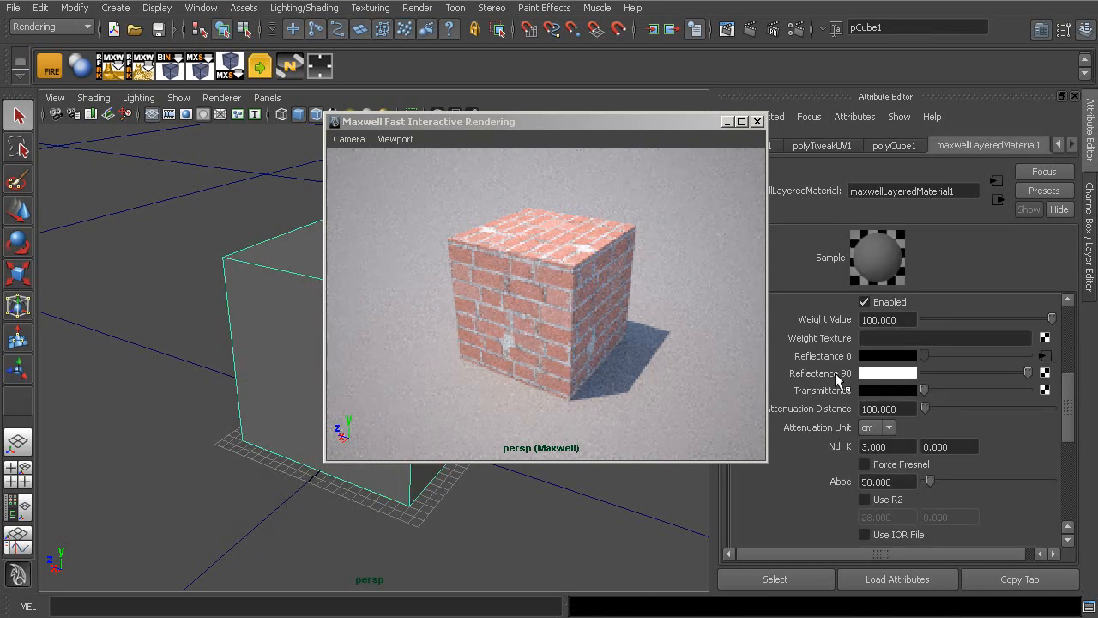
Map the material's Reflectance 90 channel with a File texture that loads _brick_color.jpg.
{"action": "left_click", "coordinate": [1045, 374]}
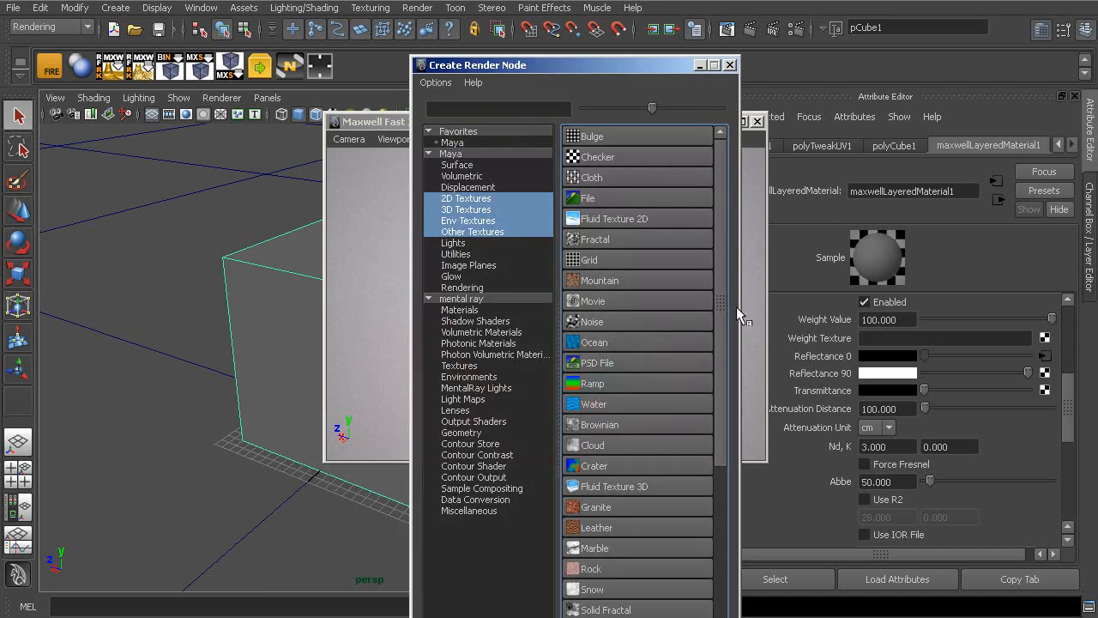
{"action": "left_click", "coordinate": [602, 194]}
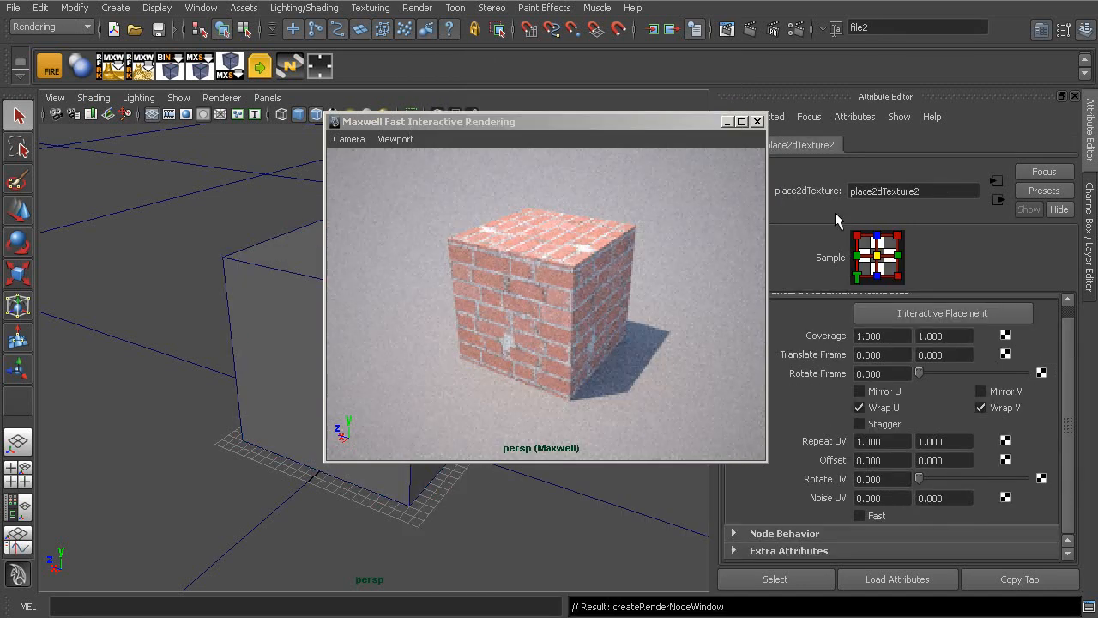
{"action": "left_click_drag", "start_coordinate": [678, 126], "coordinate": [611, 125]}
{"action": "left_click", "coordinate": [734, 146]}
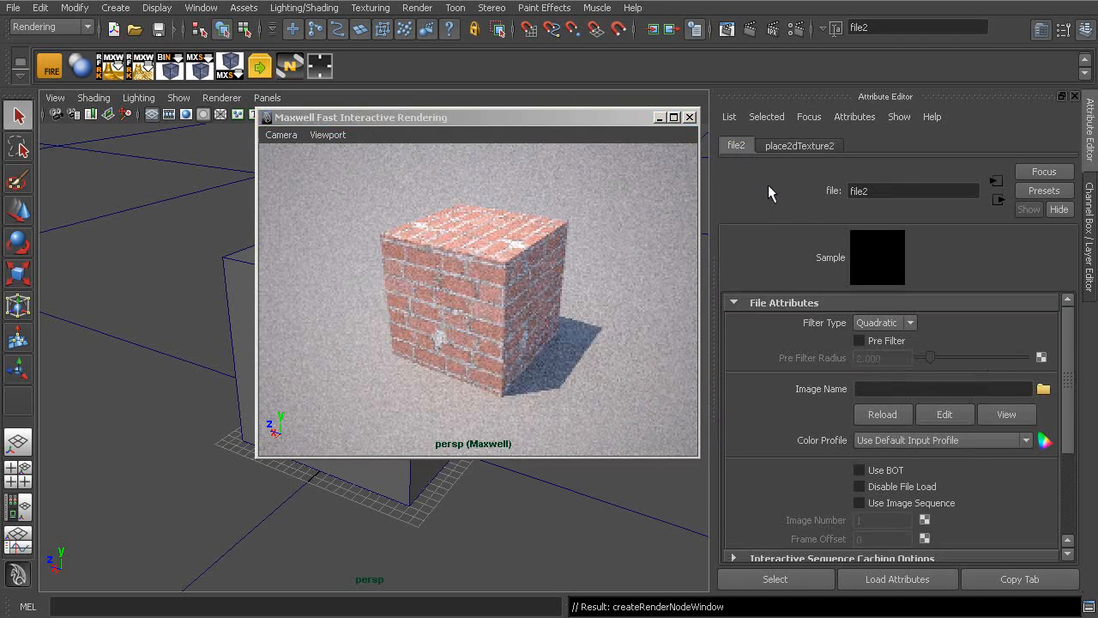
{"action": "left_click", "coordinate": [1044, 389]}
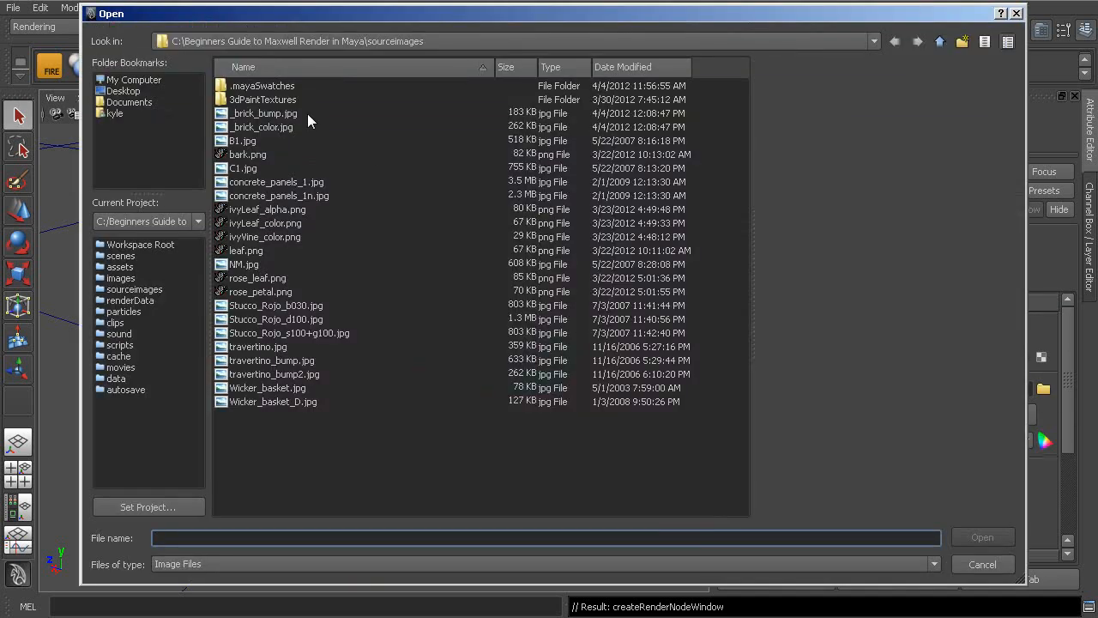
{"action": "left_click", "coordinate": [260, 128]}
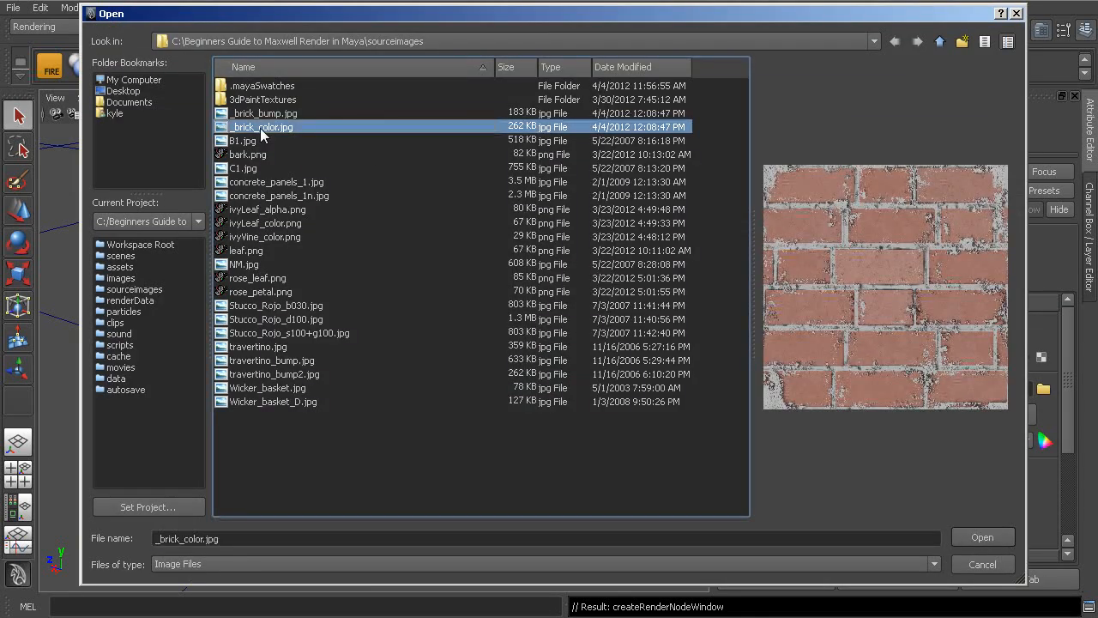
{"action": "double_click", "coordinate": [236, 129]}
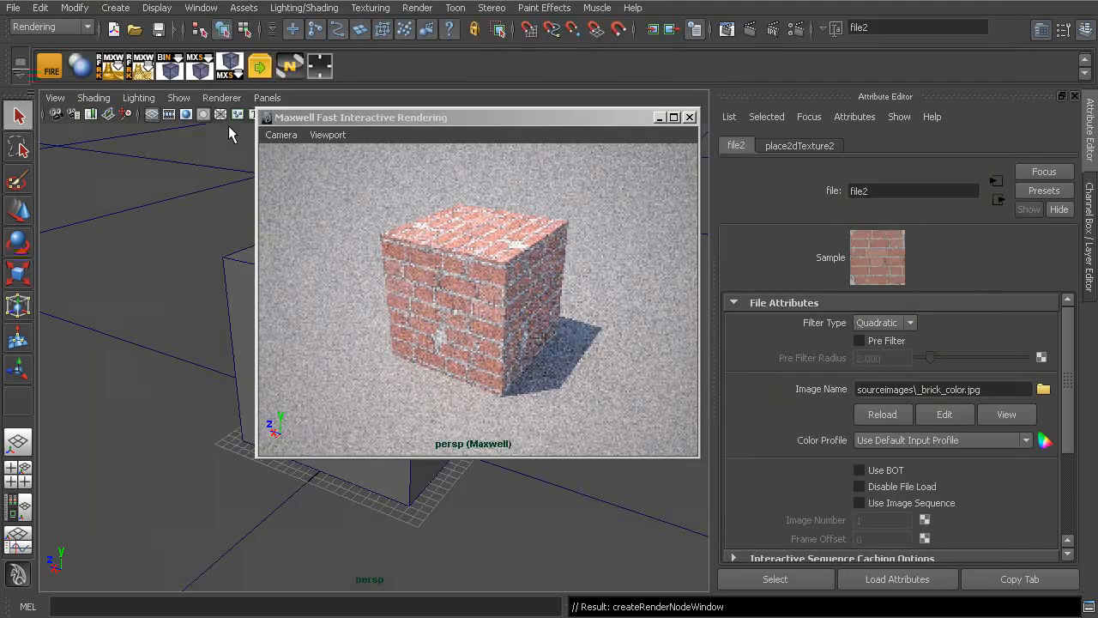
Set the new brick texture's Repeat UV to 5 by 5 and reposition the interactive render preview.
{"action": "left_click", "coordinate": [775, 145]}
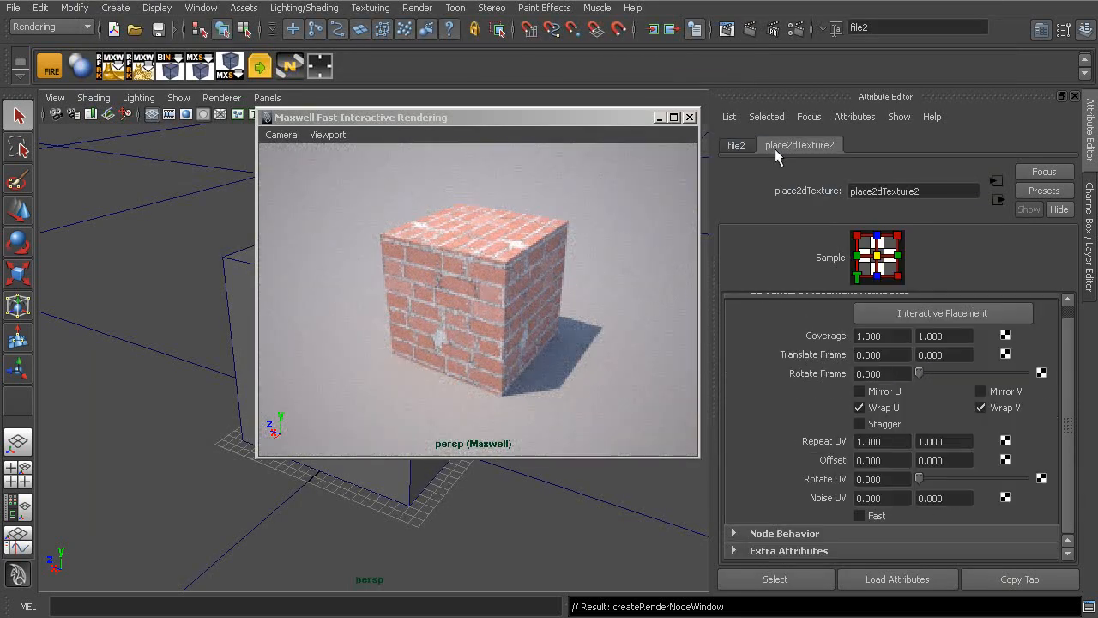
{"action": "double_click", "coordinate": [903, 441]}
{"action": "type", "text": "5"}
{"action": "key", "text": "Tab"}
{"action": "type", "text": "5"}
{"action": "key", "text": "Return"}
{"action": "left_click_drag", "start_coordinate": [536, 117], "coordinate": [603, 82]}
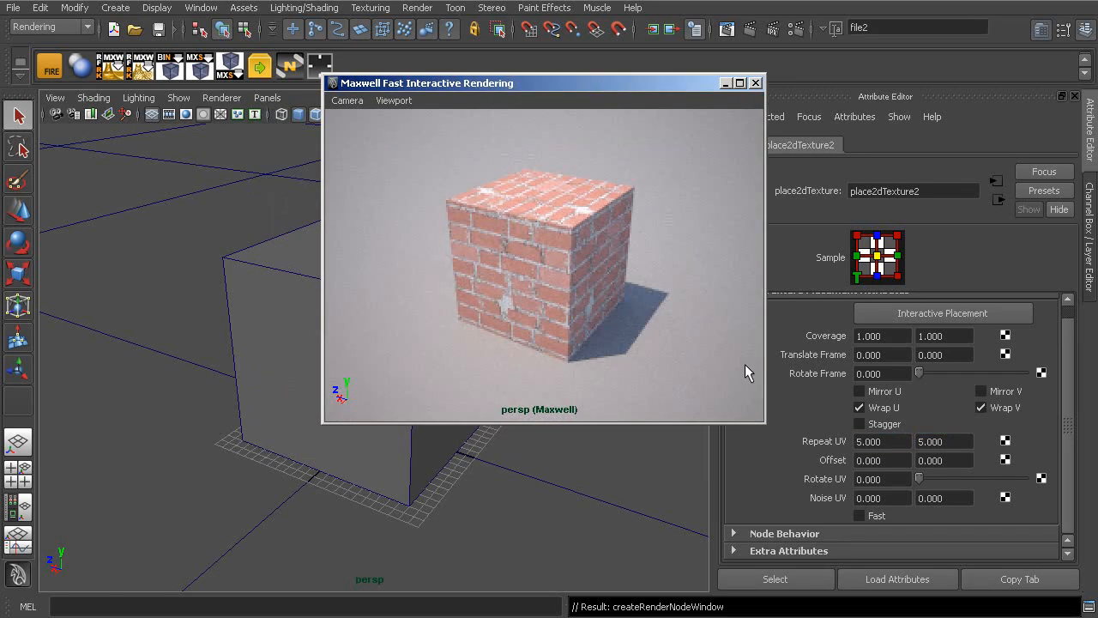
Select the cube and lower the roughness of its Maxwell layered material.
{"action": "left_click", "coordinate": [253, 343]}
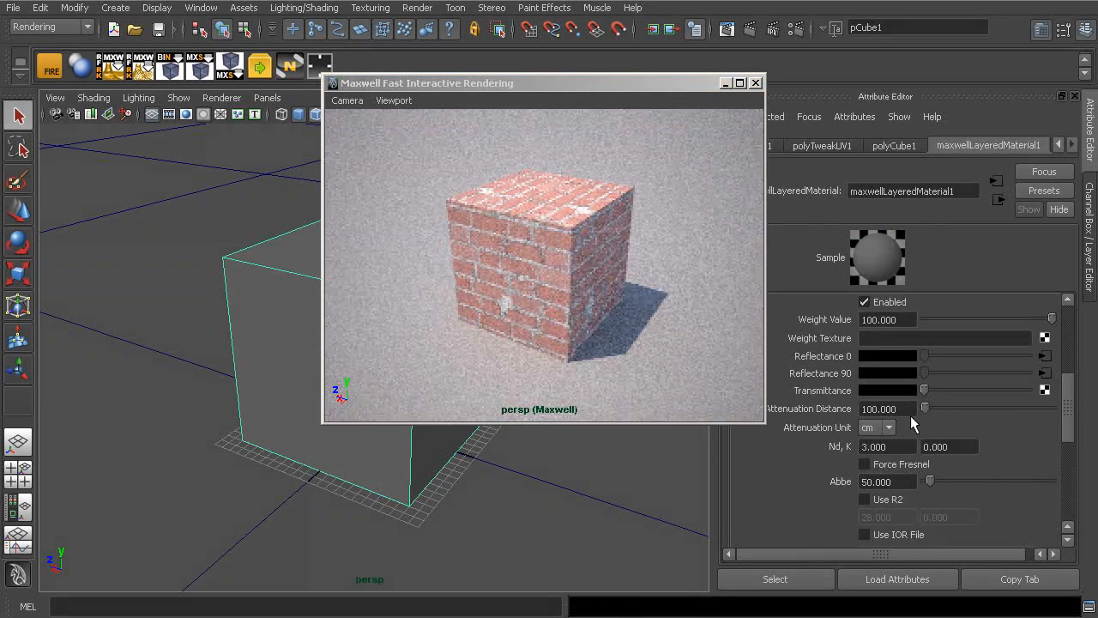
{"action": "scroll", "coordinate": [926, 472], "scroll_direction": "down", "scroll_amount": 5}
{"action": "scroll", "coordinate": [926, 471], "scroll_direction": "up", "scroll_amount": 1}
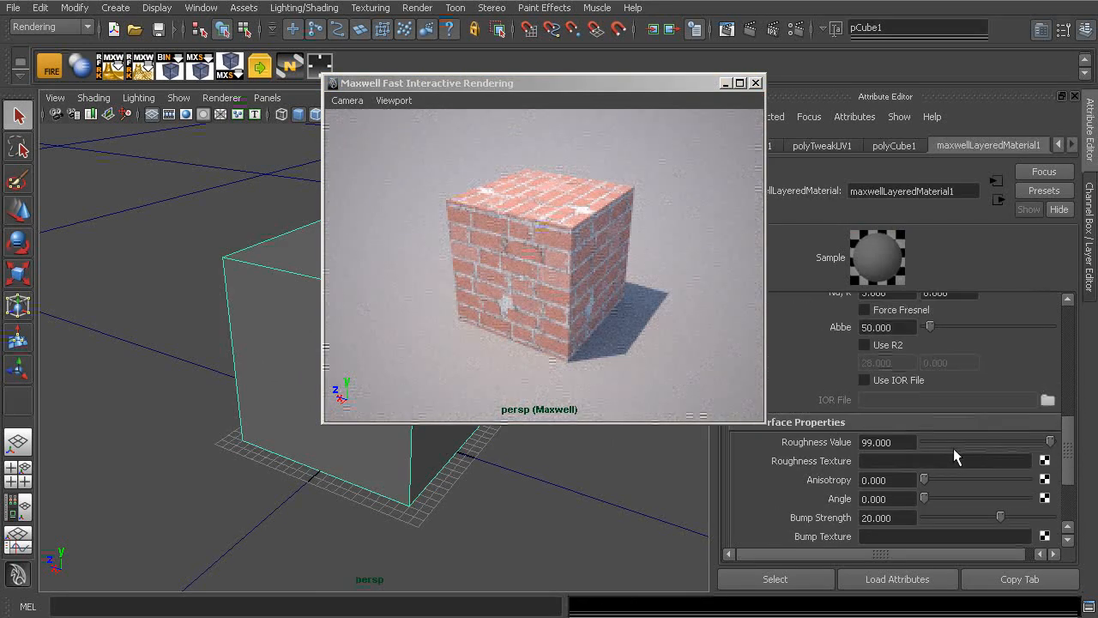
{"action": "left_click_drag", "start_coordinate": [1051, 442], "coordinate": [987, 443]}
Open the file texture connected to Reflectance 90 and expand its Maxwell Image Controls.
{"action": "left_click_drag", "start_coordinate": [1069, 442], "coordinate": [1068, 372]}
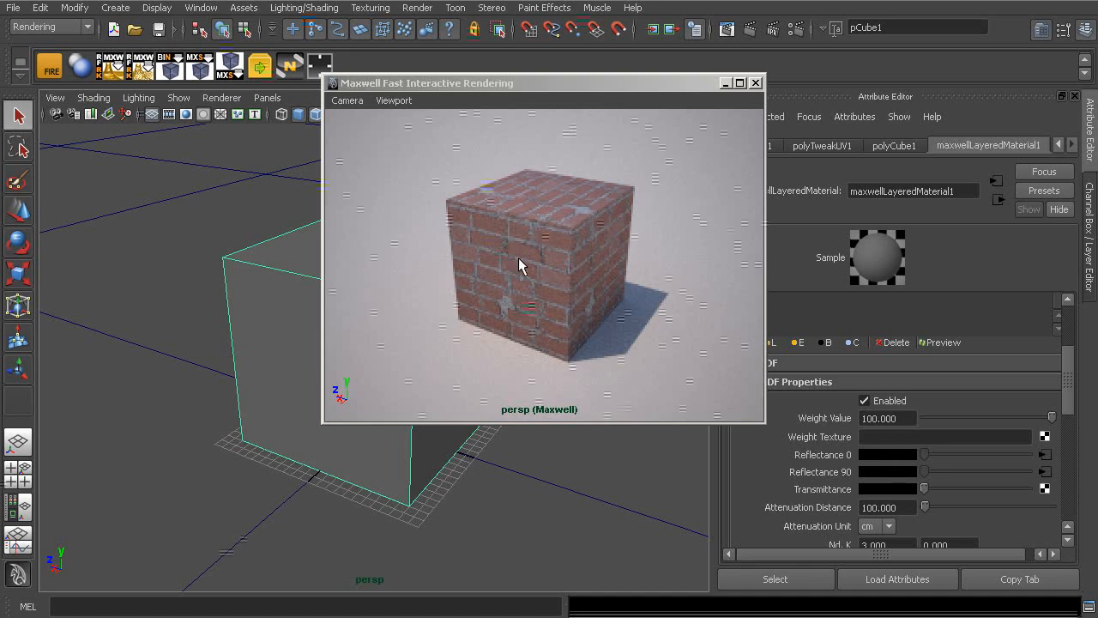
{"action": "left_click", "coordinate": [1045, 472]}
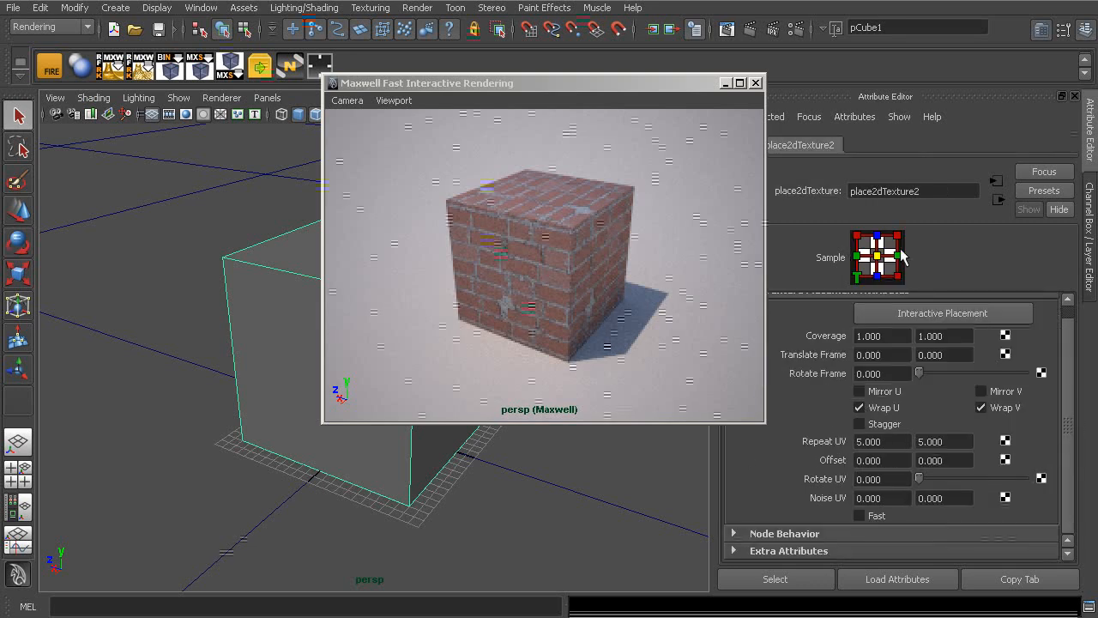
{"action": "left_click_drag", "start_coordinate": [671, 84], "coordinate": [612, 68]}
{"action": "left_click", "coordinate": [736, 145]}
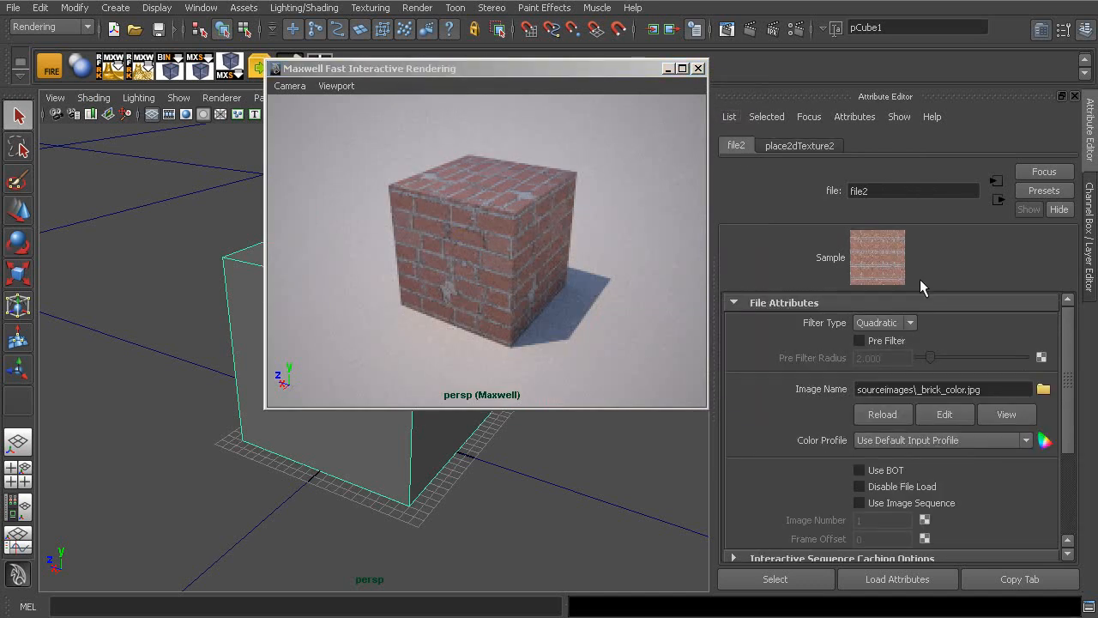
{"action": "left_click_drag", "start_coordinate": [1071, 356], "coordinate": [1079, 435]}
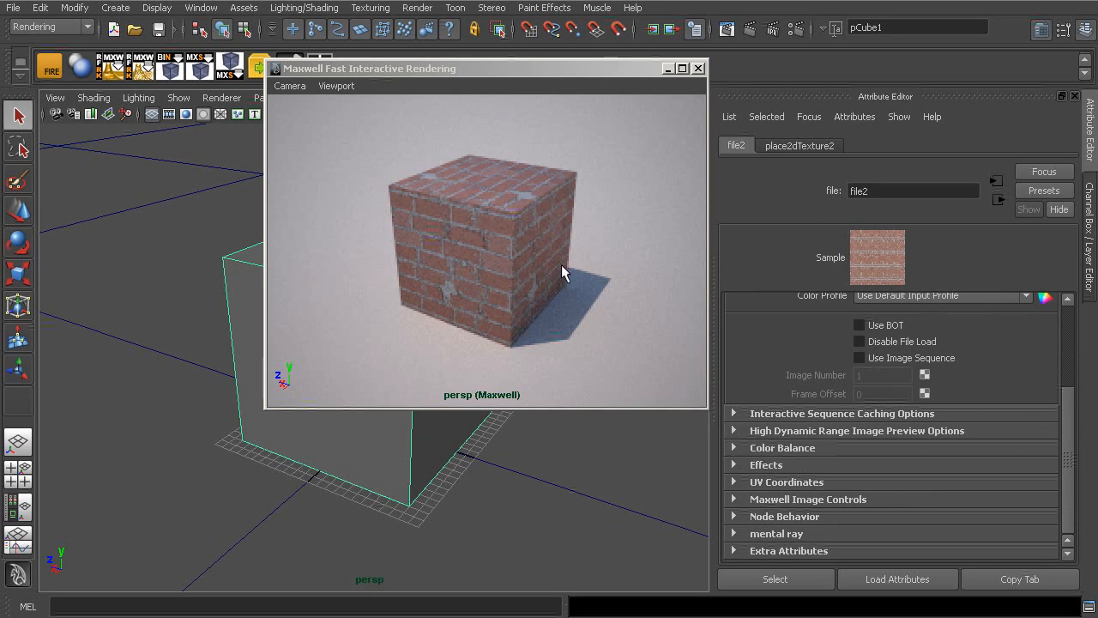
{"action": "left_click_drag", "start_coordinate": [526, 75], "coordinate": [576, 62]}
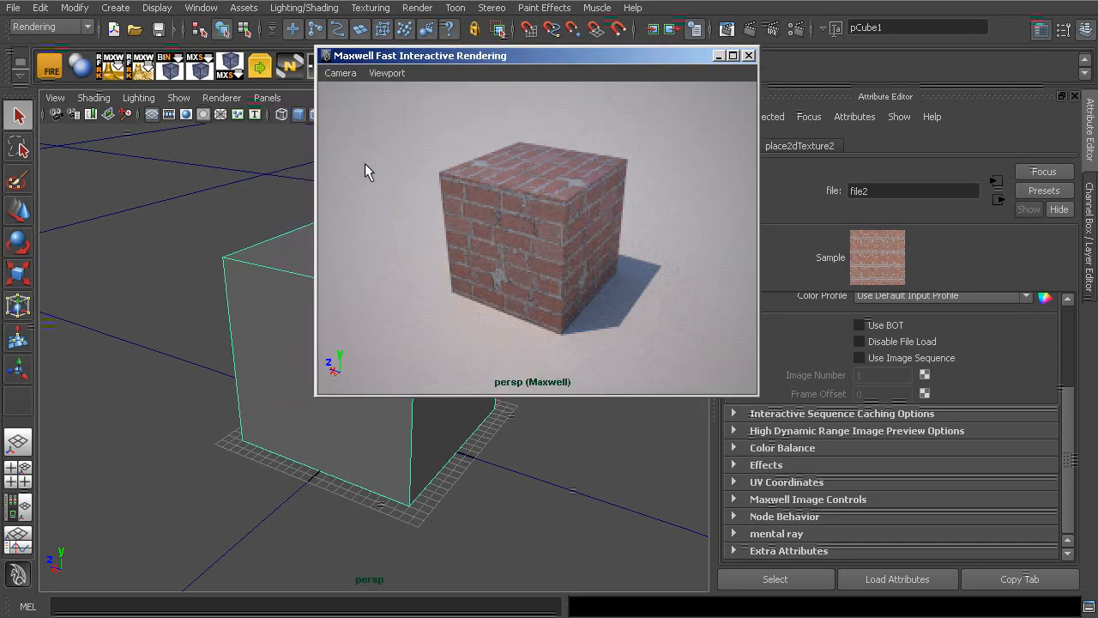
{"action": "left_click", "coordinate": [779, 504]}
{"action": "left_click_drag", "start_coordinate": [1071, 402], "coordinate": [1071, 450]}
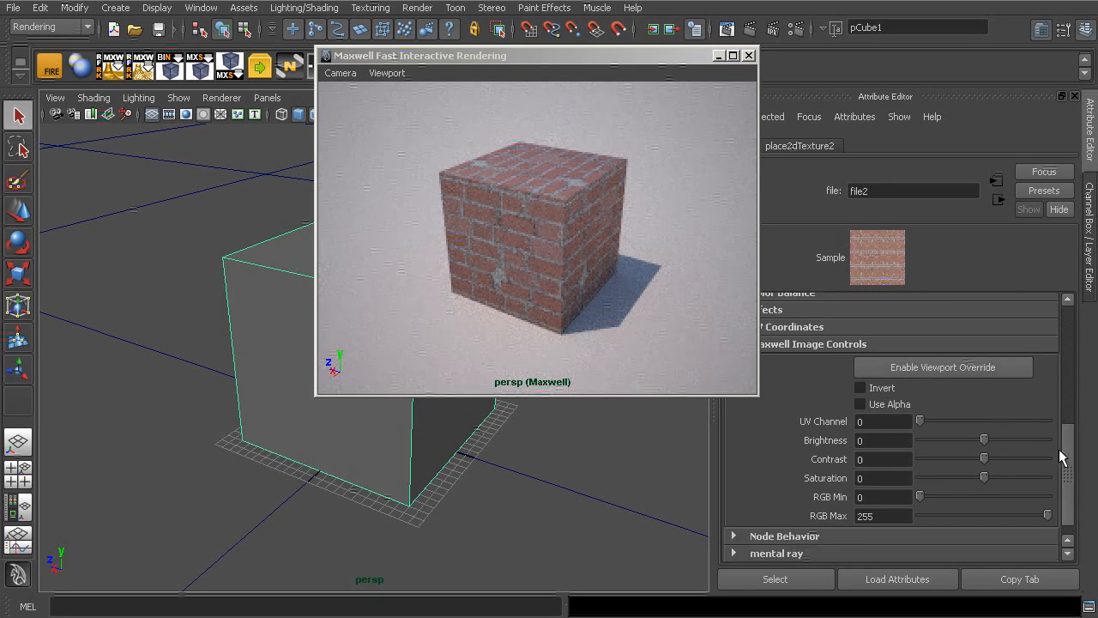
Review the texture's brightness, contrast and saturation controls, and look at its Color Balance settings.
{"action": "left_click", "coordinate": [884, 440]}
{"action": "left_click", "coordinate": [882, 460]}
{"action": "left_click", "coordinate": [882, 481]}
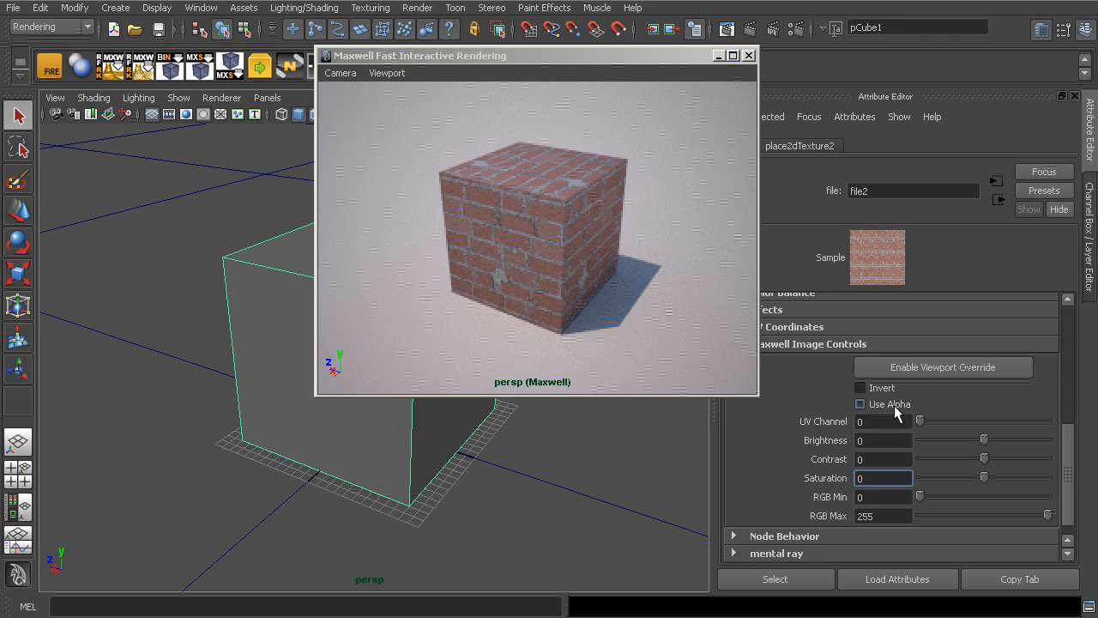
{"action": "left_click_drag", "start_coordinate": [1068, 463], "coordinate": [1068, 409]}
{"action": "left_click", "coordinate": [813, 427]}
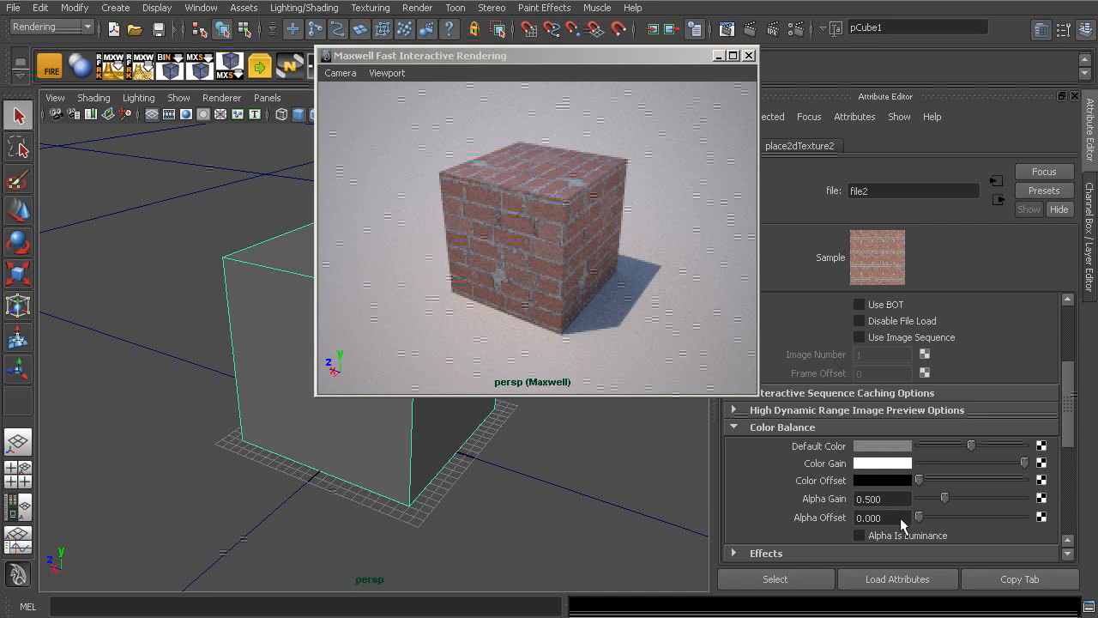
{"action": "left_click_drag", "start_coordinate": [1067, 408], "coordinate": [1068, 489]}
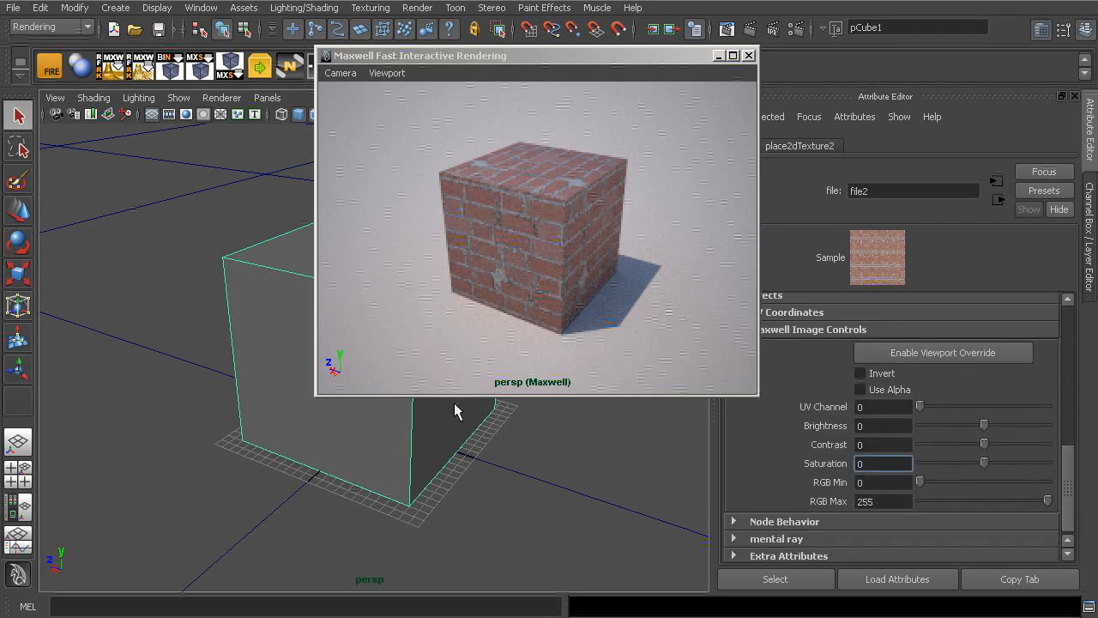
Show textures on the cube in the viewport, and try the Reflectance 90 texture at brightness -81 and 87.
{"action": "left_click", "coordinate": [241, 305]}
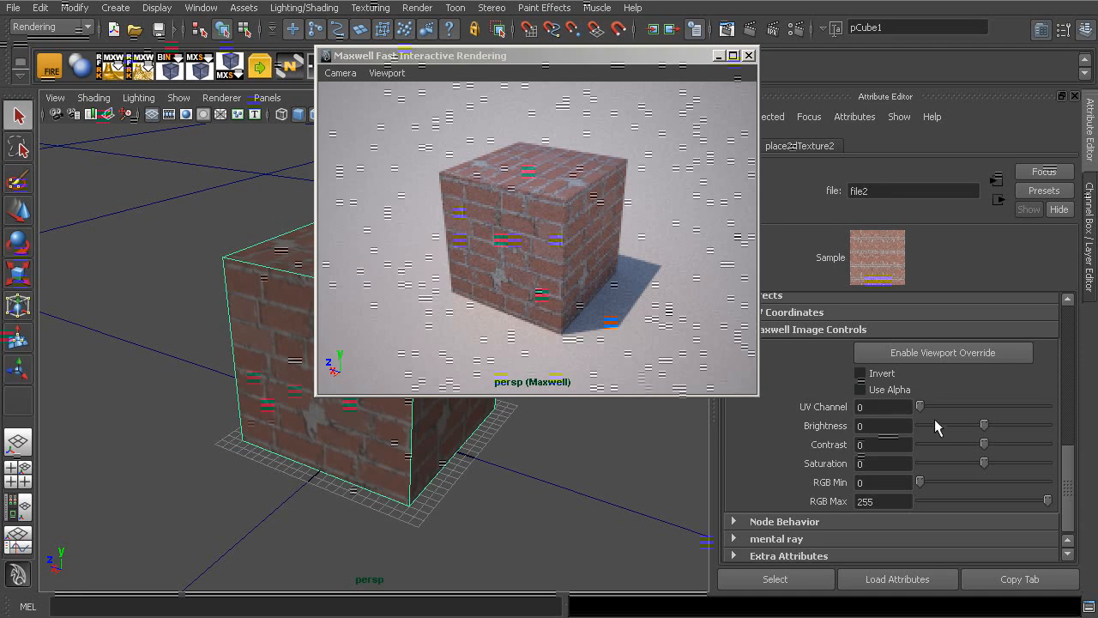
{"action": "mouse_move", "coordinate": [984, 425]}
{"action": "left_mouse_down"}
{"action": "mouse_move", "coordinate": [935, 426]}
{"action": "mouse_move", "coordinate": [1034, 429]}
{"action": "mouse_move", "coordinate": [934, 432]}
{"action": "left_mouse_up"}
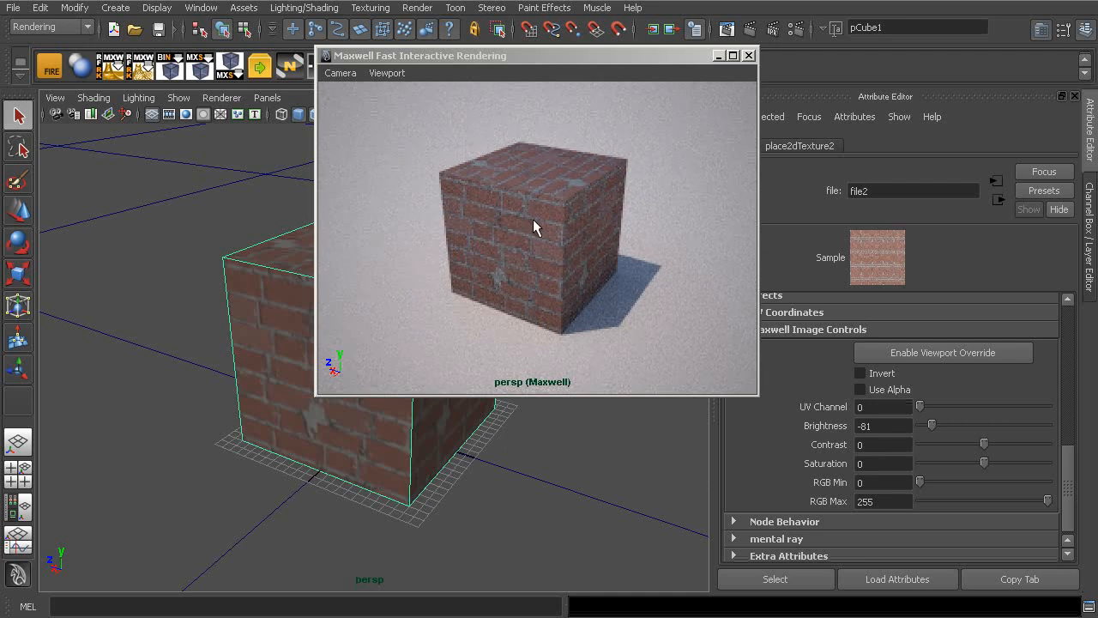
{"action": "left_click_drag", "start_coordinate": [960, 429], "coordinate": [1039, 426]}
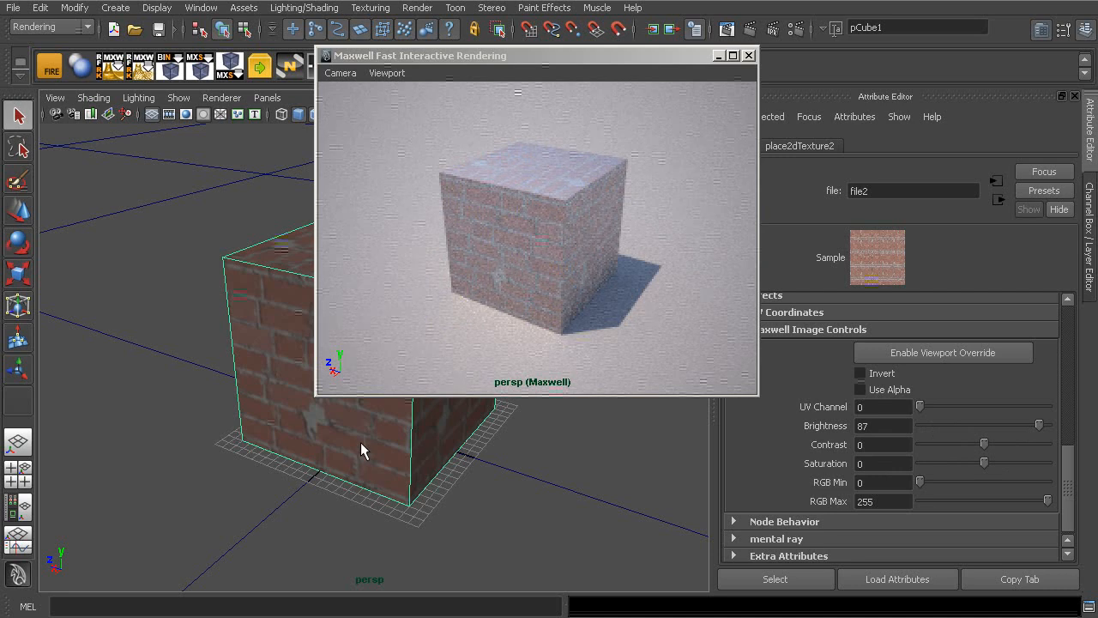
Enable the viewport override for the texture, and try brightness -30, contrast -50 and saturation -76.
{"action": "left_click", "coordinate": [931, 357]}
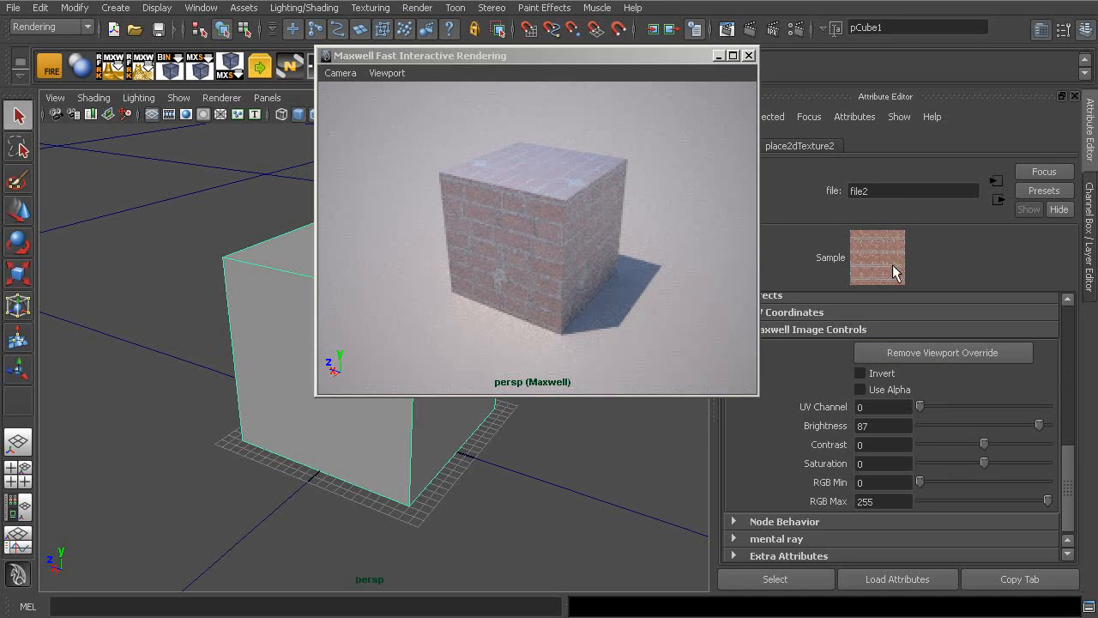
{"action": "left_click_drag", "start_coordinate": [1039, 426], "coordinate": [964, 425]}
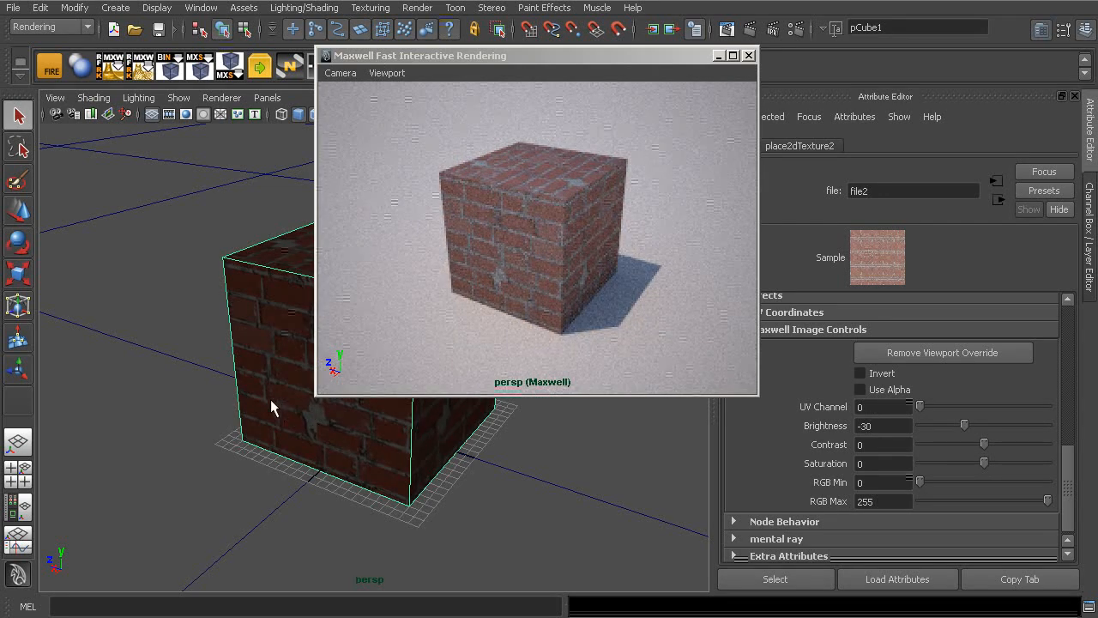
{"action": "left_click_drag", "start_coordinate": [958, 448], "coordinate": [936, 463]}
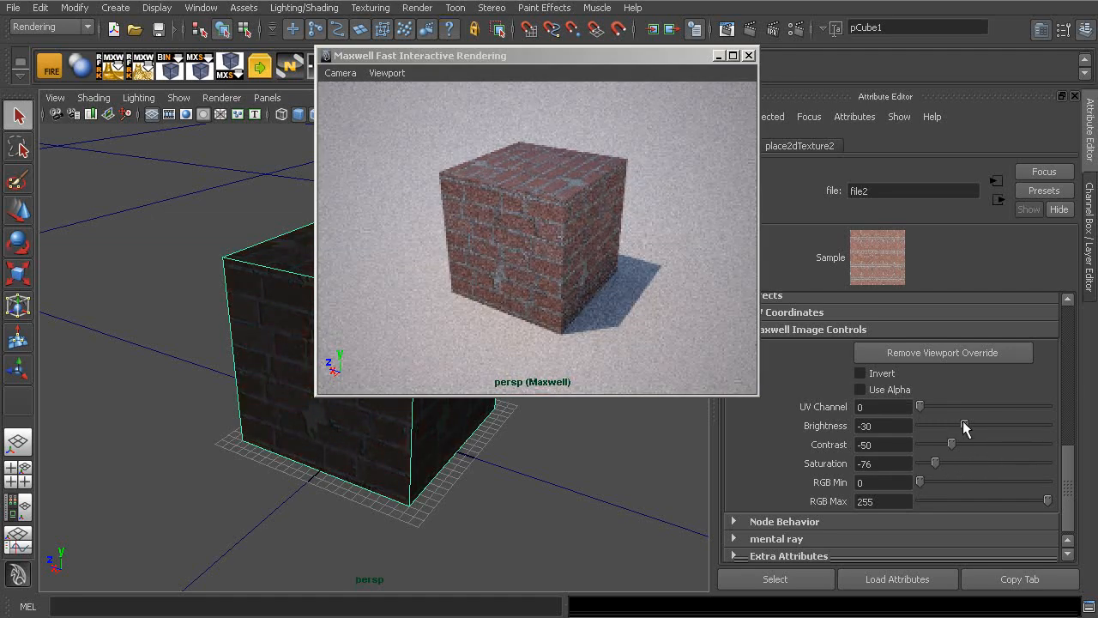
Set the texture's brightness to -44, contrast to 54 and saturation to -53, and remove the viewport override.
{"action": "left_click_drag", "start_coordinate": [963, 426], "coordinate": [1018, 445]}
{"action": "left_click_drag", "start_coordinate": [936, 466], "coordinate": [959, 467]}
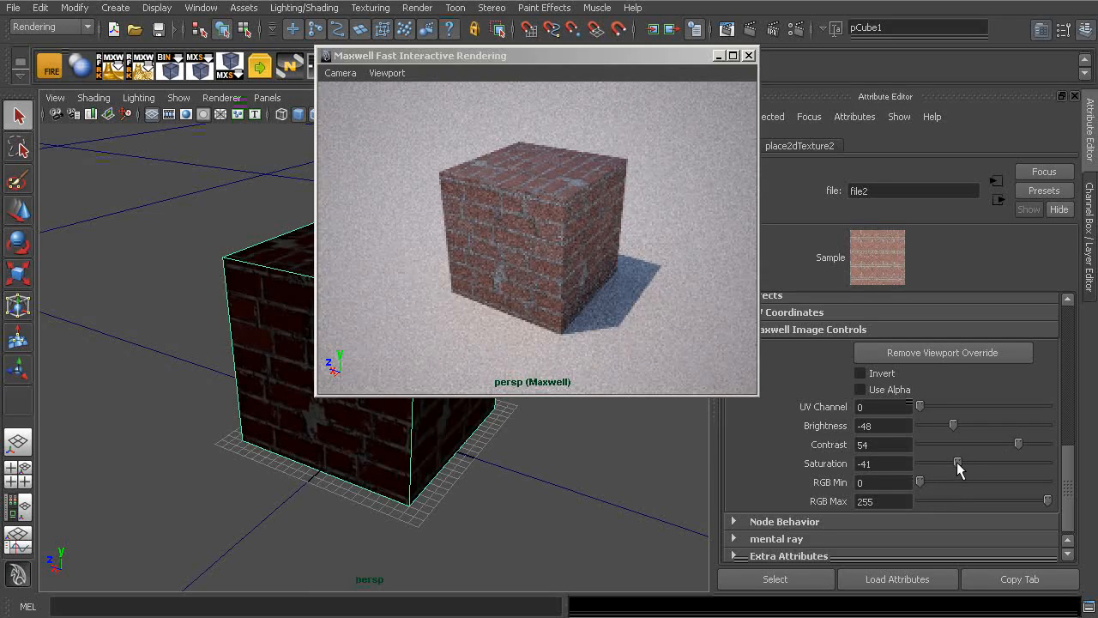
{"action": "left_click_drag", "start_coordinate": [954, 425], "coordinate": [947, 464]}
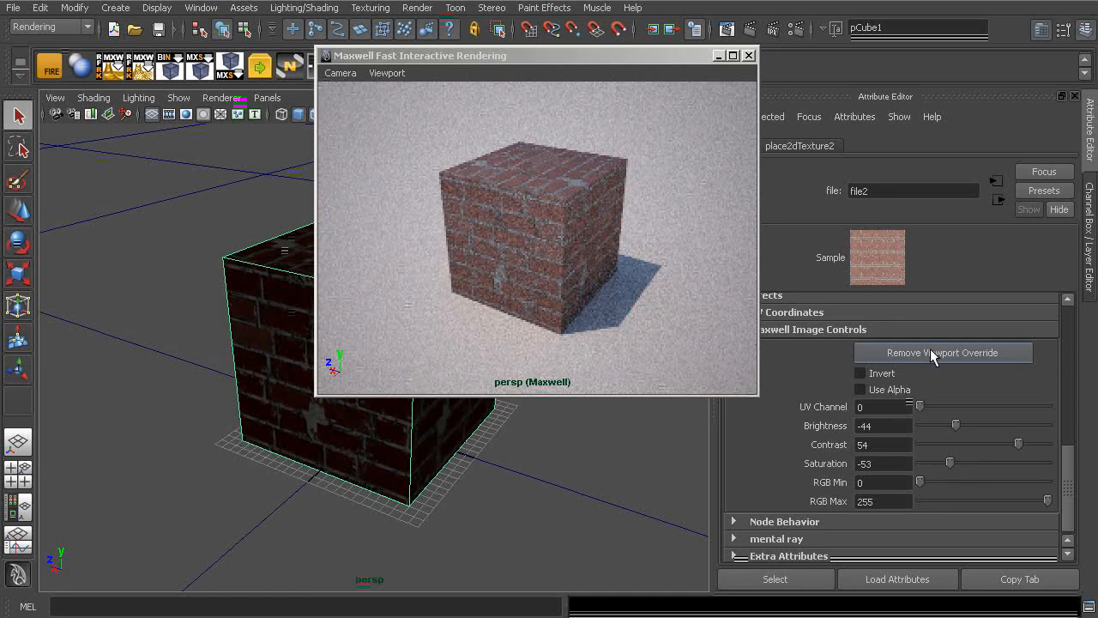
{"action": "left_click", "coordinate": [920, 351]}
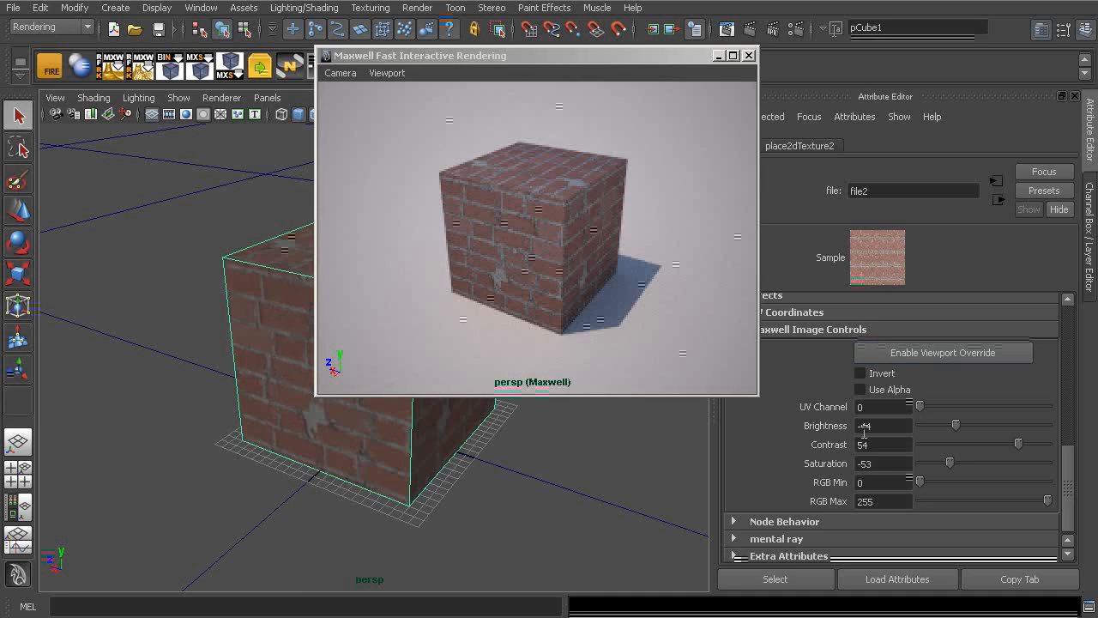
{"action": "left_click", "coordinate": [906, 407]}
{"action": "left_click", "coordinate": [901, 445]}
{"action": "left_click", "coordinate": [891, 465]}
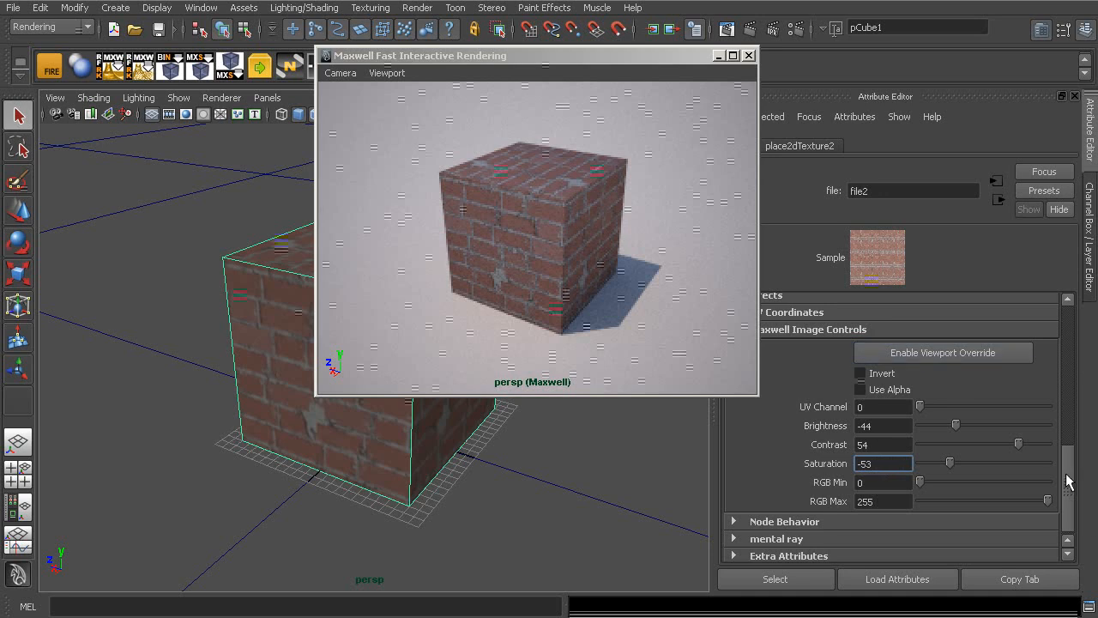
{"action": "left_click_drag", "start_coordinate": [1069, 482], "coordinate": [1061, 352]}
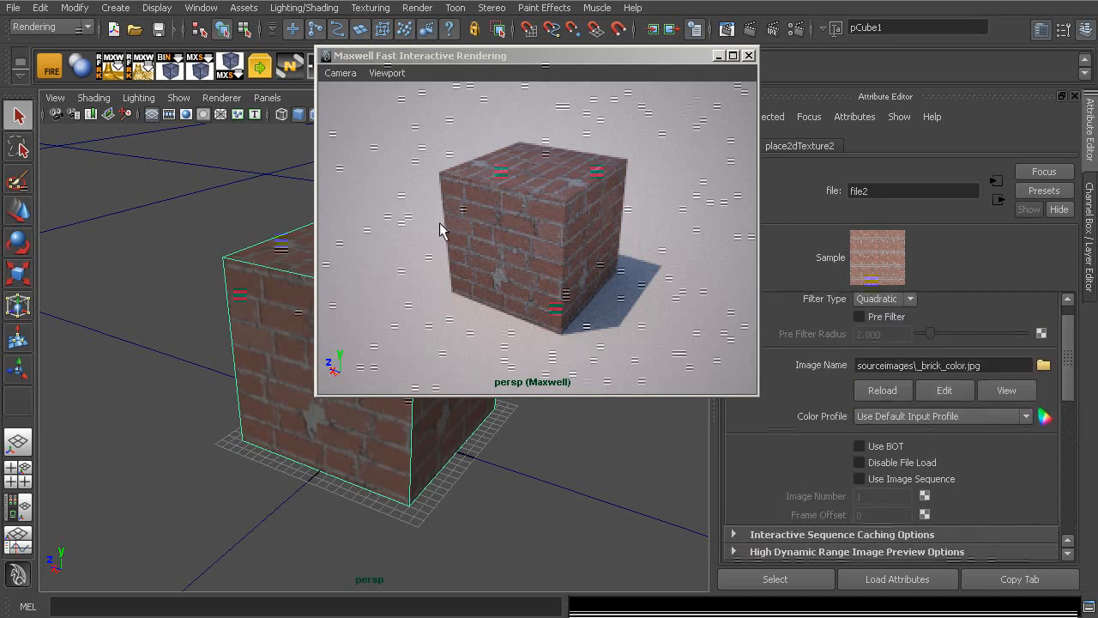
Select the cube again and set its material's Roughness Value to about 61.
{"action": "left_click", "coordinate": [267, 372]}
{"action": "left_click_drag", "start_coordinate": [1073, 397], "coordinate": [1076, 483]}
{"action": "mouse_move", "coordinate": [986, 399]}
{"action": "left_mouse_down"}
{"action": "mouse_move", "coordinate": [949, 401]}
{"action": "mouse_move", "coordinate": [1002, 400]}
{"action": "left_mouse_up"}
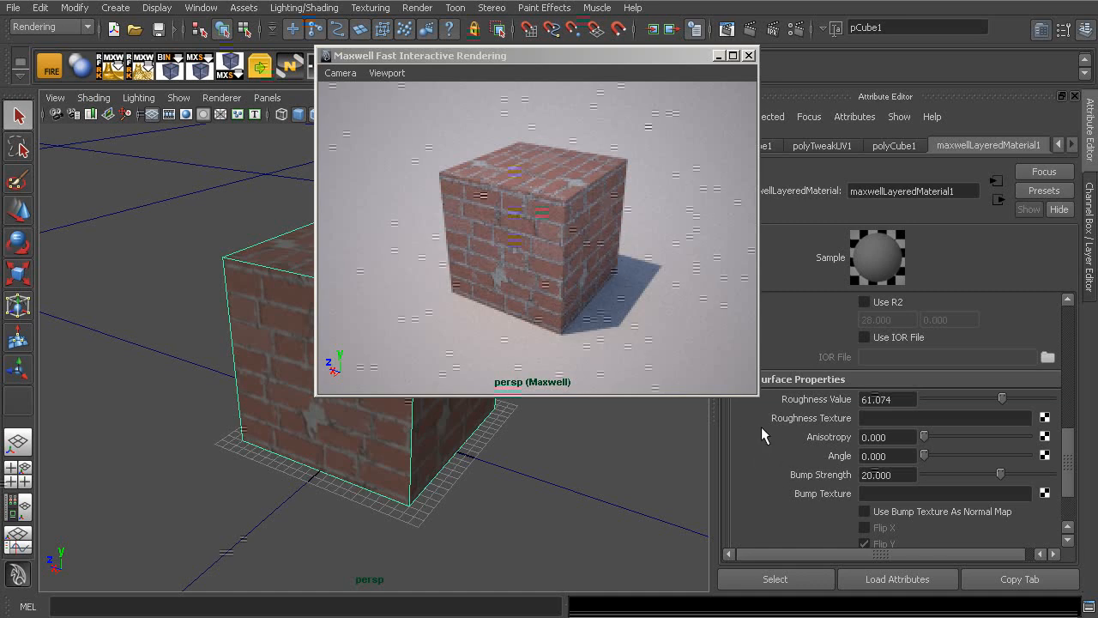
Map the Bump Texture of the cube's material with a File texture using the image _brick_bump.jpg.
{"action": "left_click", "coordinate": [1043, 492]}
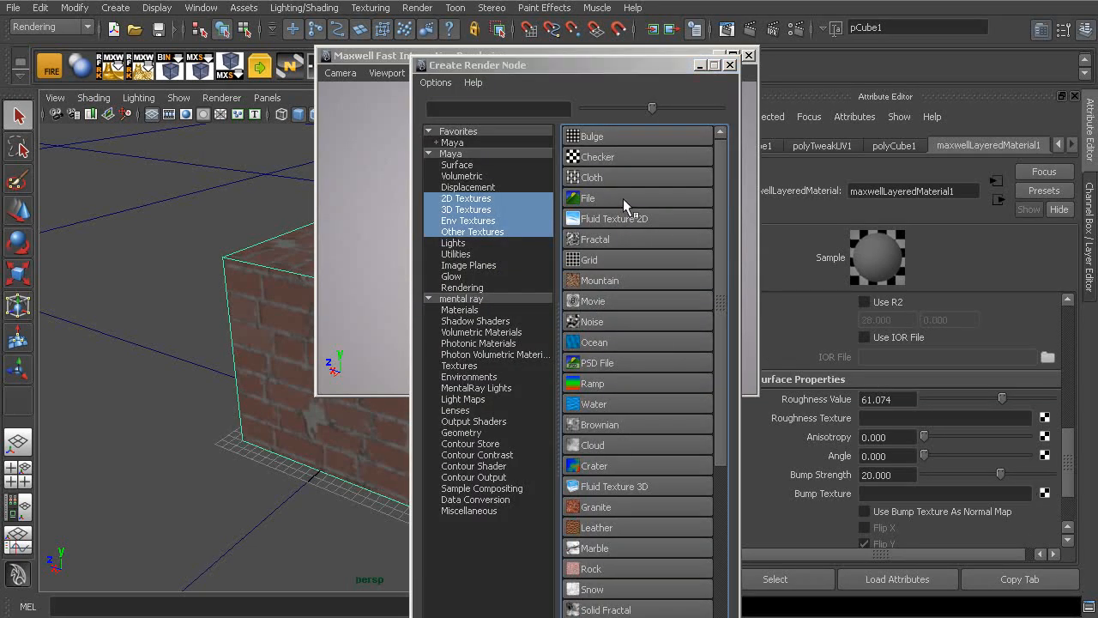
{"action": "left_click", "coordinate": [624, 198]}
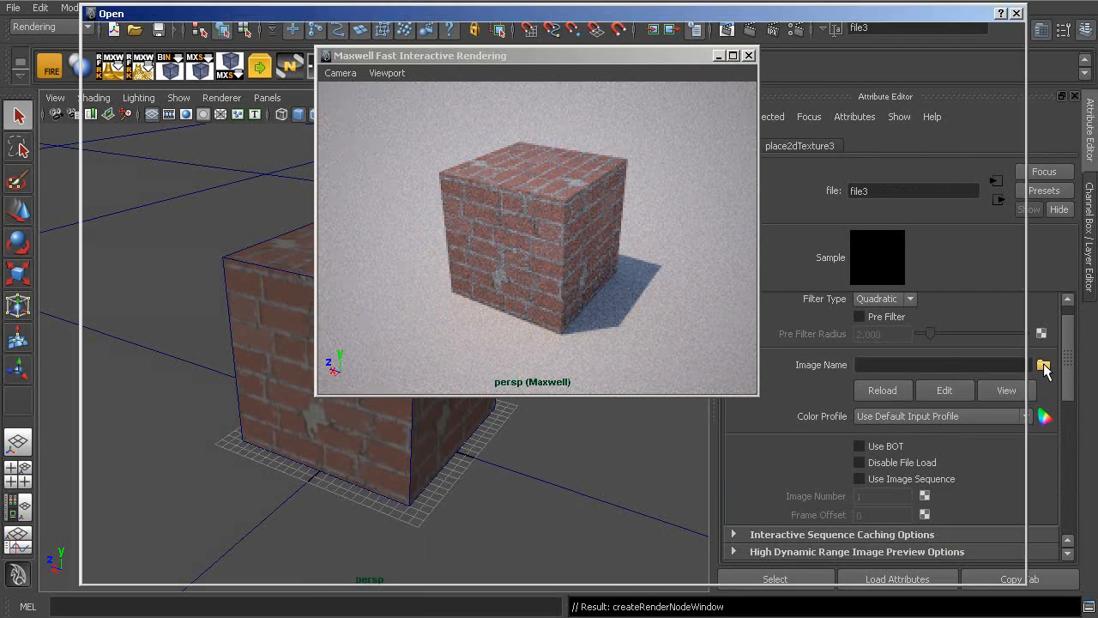
{"action": "left_click", "coordinate": [1043, 367]}
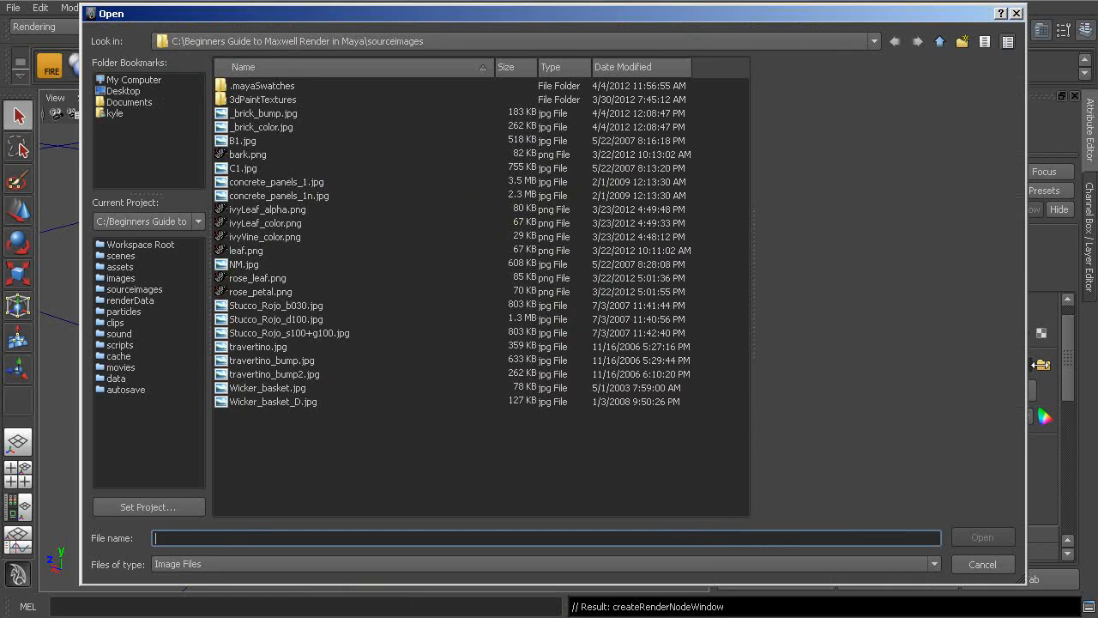
{"action": "left_click", "coordinate": [247, 114]}
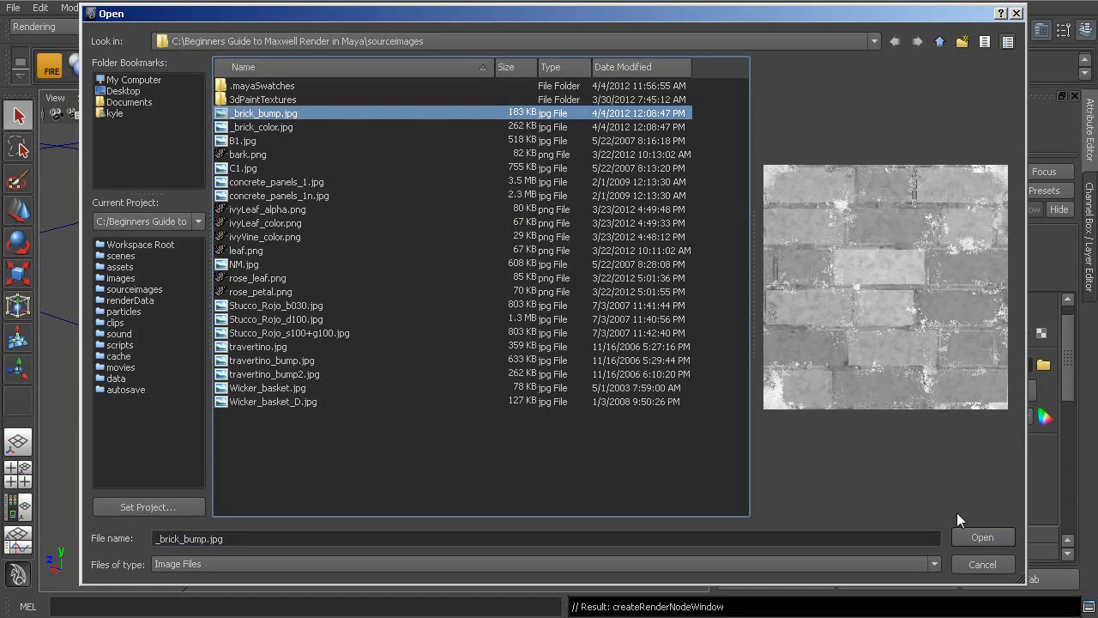
{"action": "left_click", "coordinate": [983, 537]}
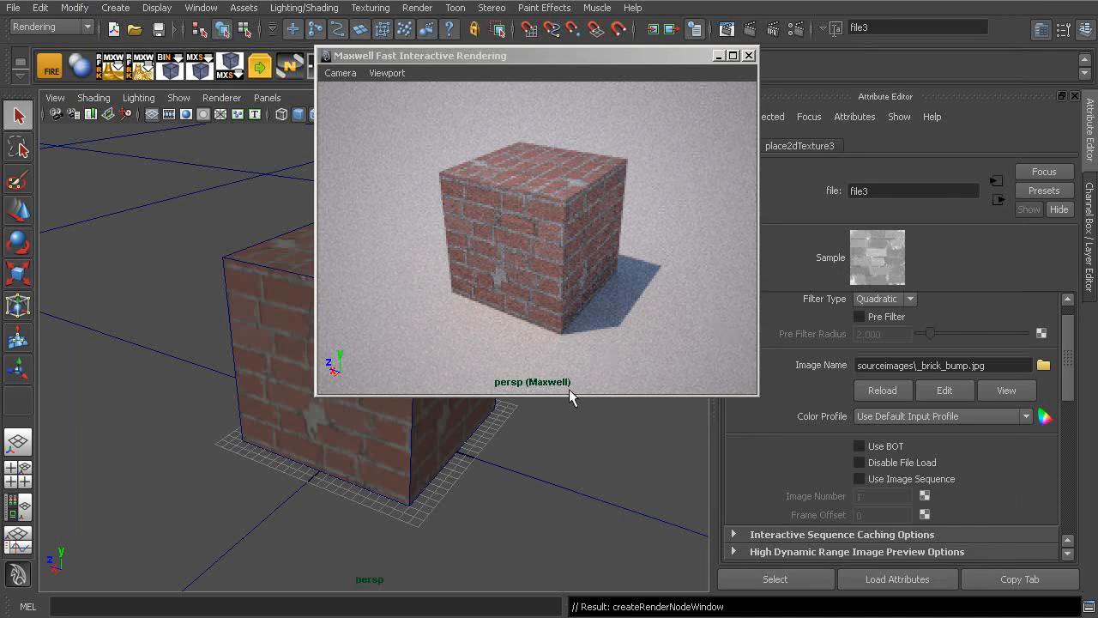
Set the bump texture's Repeat UV to 5 in both directions in its 2D placement settings.
{"action": "left_click", "coordinate": [799, 145]}
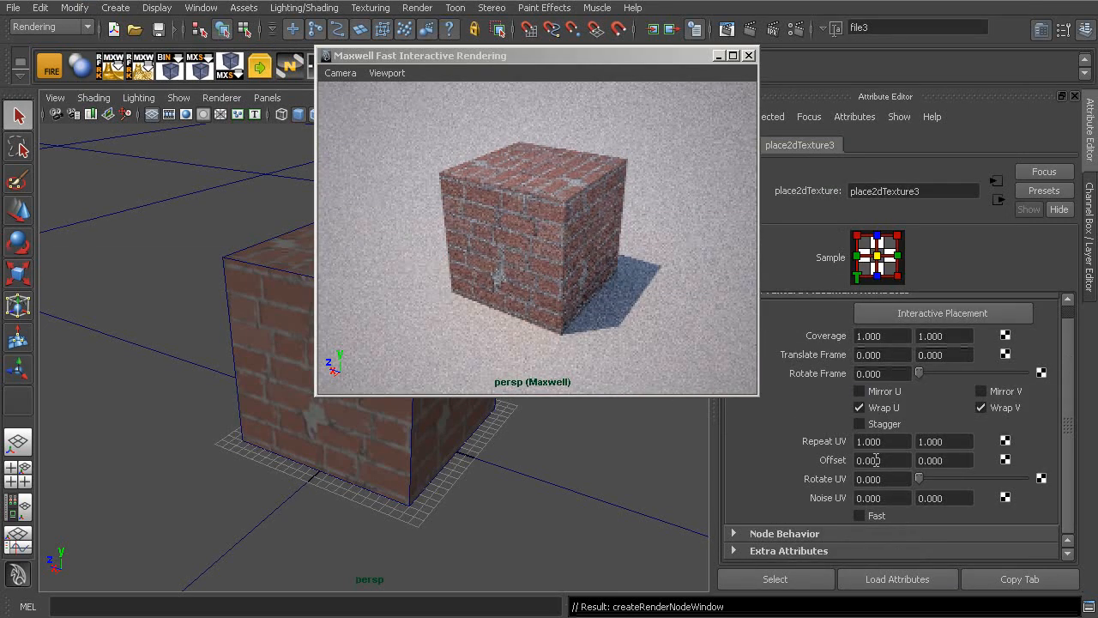
{"action": "left_click", "coordinate": [893, 441]}
{"action": "type", "text": "5"}
{"action": "key", "text": "Tab"}
{"action": "type", "text": "5"}
{"action": "key", "text": "Return"}
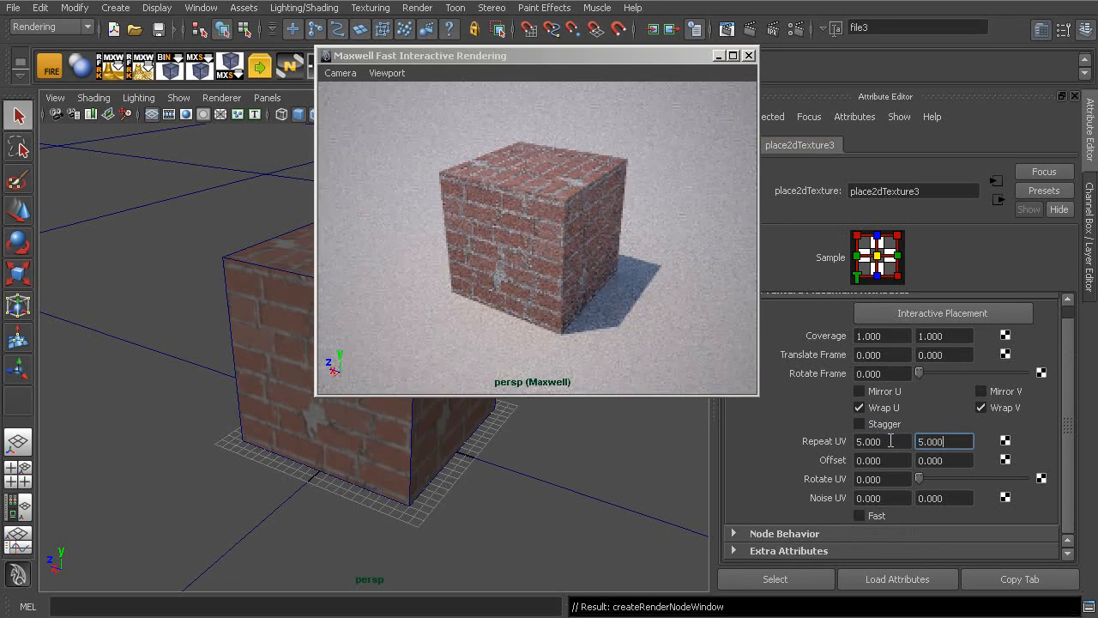
{"action": "left_click", "coordinate": [888, 441]}
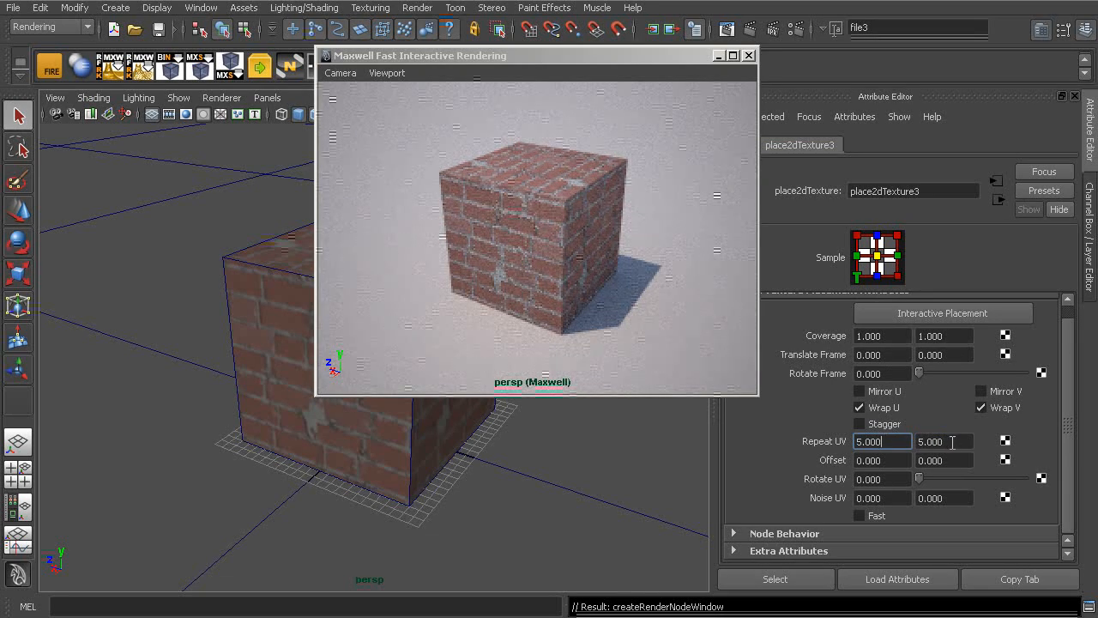
Select the cube again and try a Bump Strength of about 80 on its material before setting it to about -62.
{"action": "left_click", "coordinate": [362, 435]}
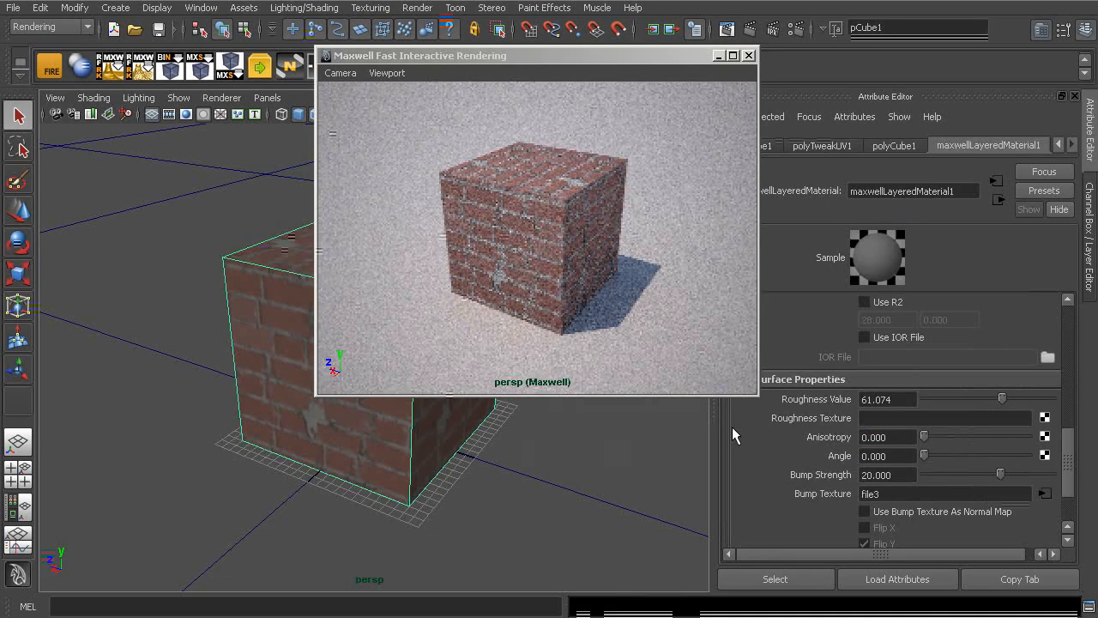
{"action": "right_click_drag", "start_coordinate": [407, 458], "coordinate": [496, 486], "text": "alt"}
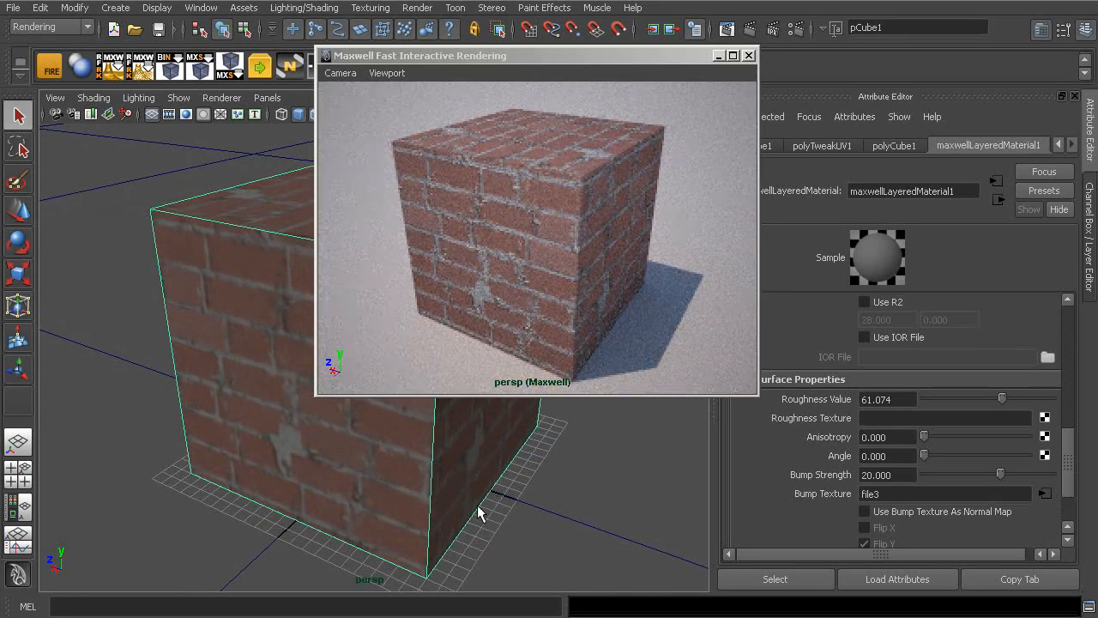
{"action": "left_click", "coordinate": [521, 240]}
{"action": "left_click", "coordinate": [893, 475]}
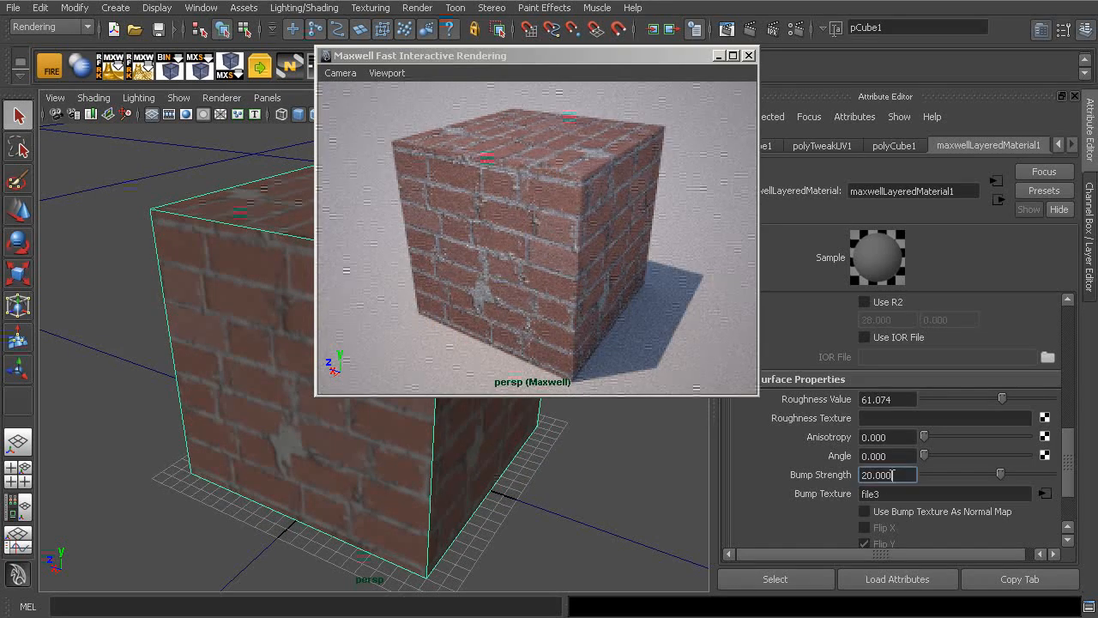
{"action": "scroll", "coordinate": [892, 474], "scroll_direction": "down", "scroll_amount": 2}
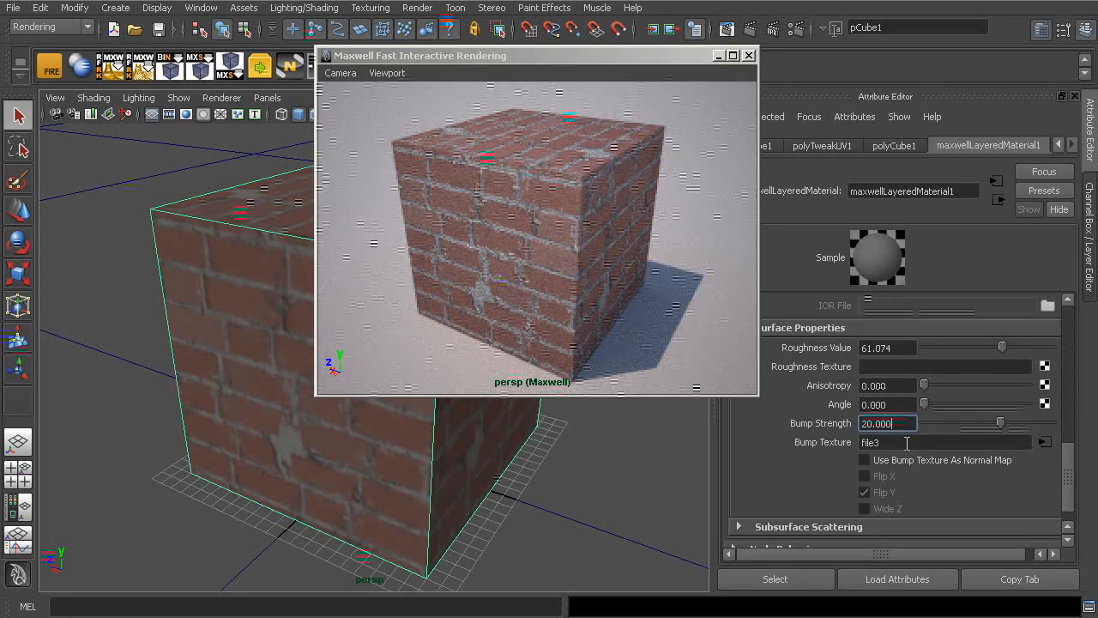
{"action": "left_click", "coordinate": [904, 443]}
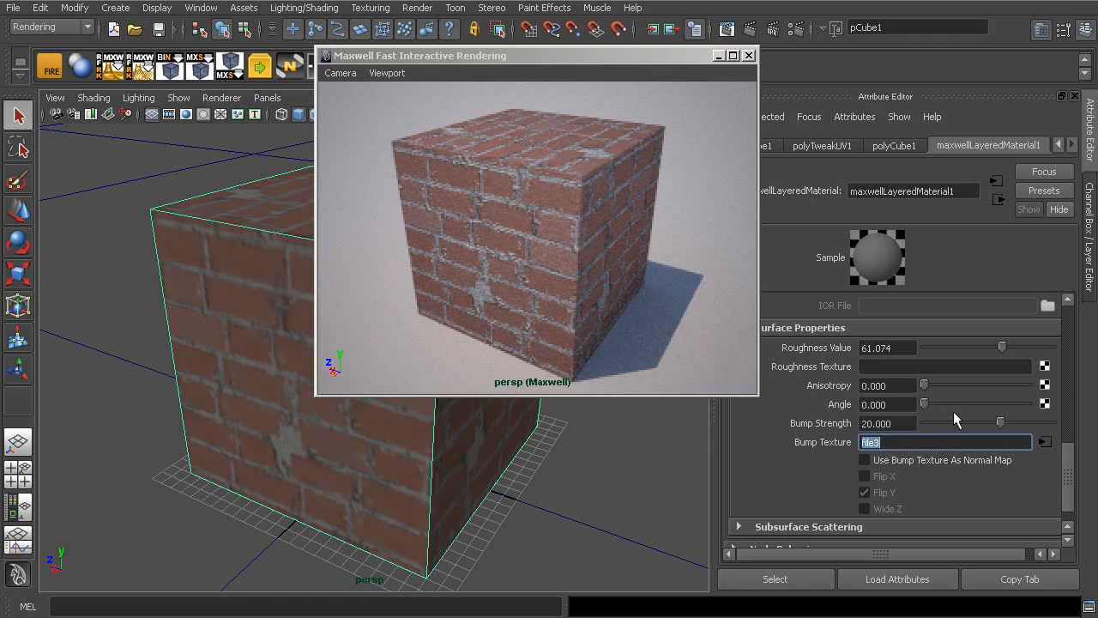
{"action": "left_click_drag", "start_coordinate": [1006, 422], "coordinate": [1039, 419]}
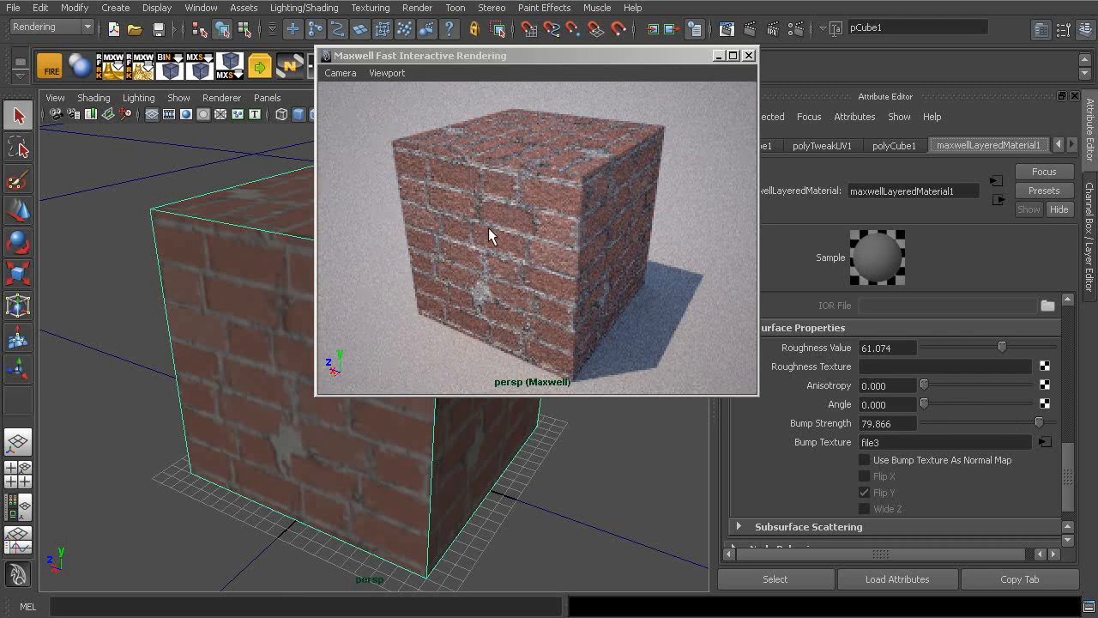
{"action": "mouse_move", "coordinate": [959, 426]}
{"action": "left_mouse_down"}
{"action": "mouse_move", "coordinate": [935, 430]}
{"action": "mouse_move", "coordinate": [950, 426]}
{"action": "left_mouse_up"}
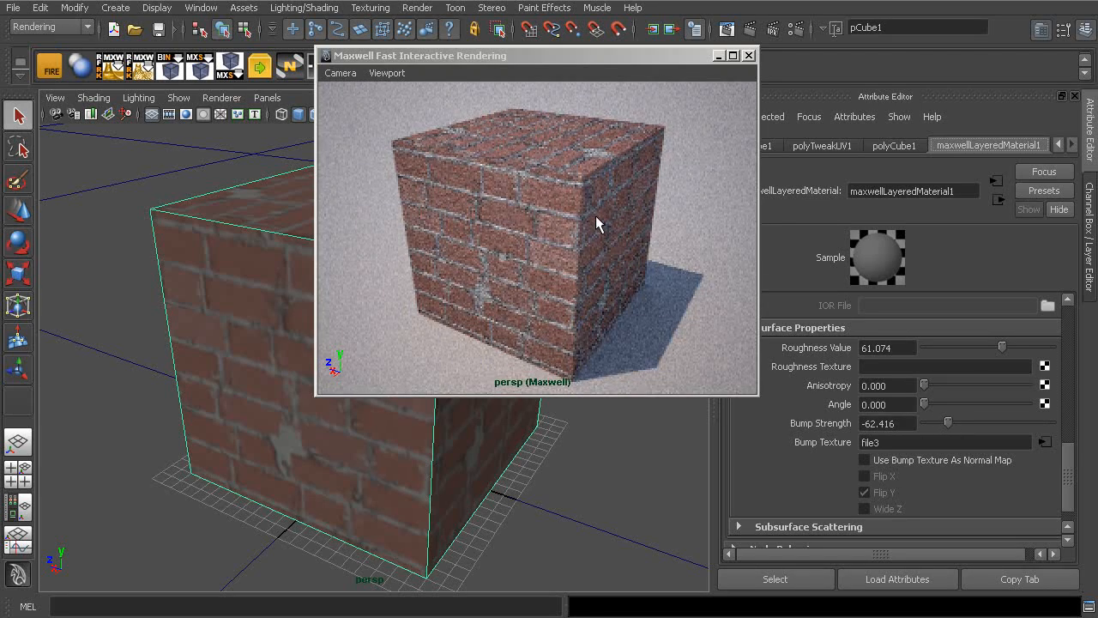
Enable Manual Focus Distance in the persp camera's Maxwell Render settings and set the Focus Distance to about 29.6.
{"action": "left_click", "coordinate": [57, 114]}
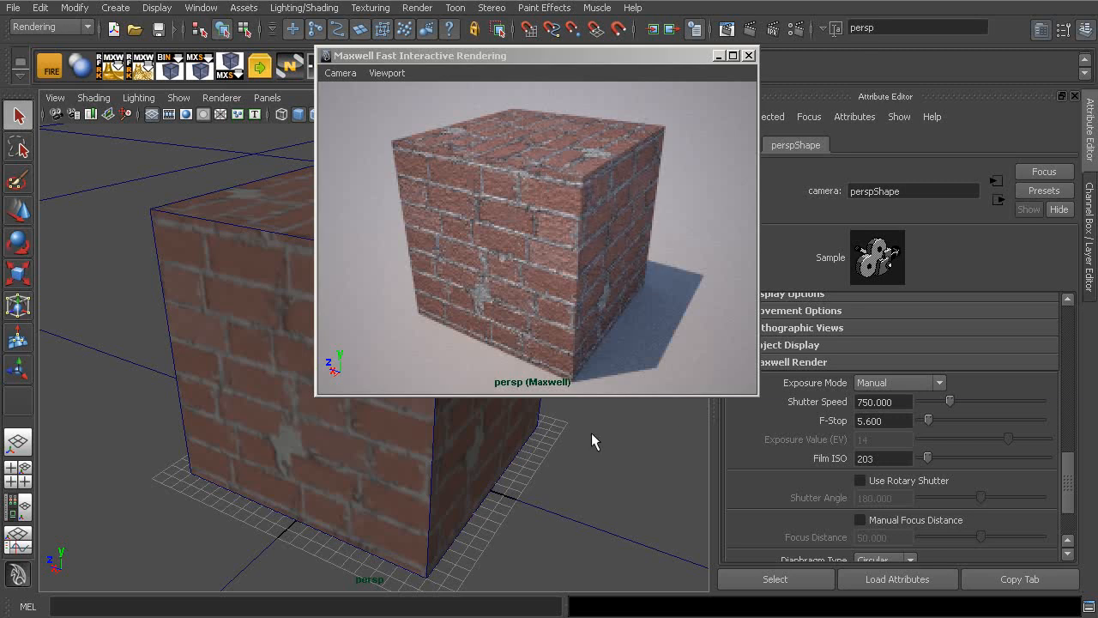
{"action": "left_click", "coordinate": [903, 520]}
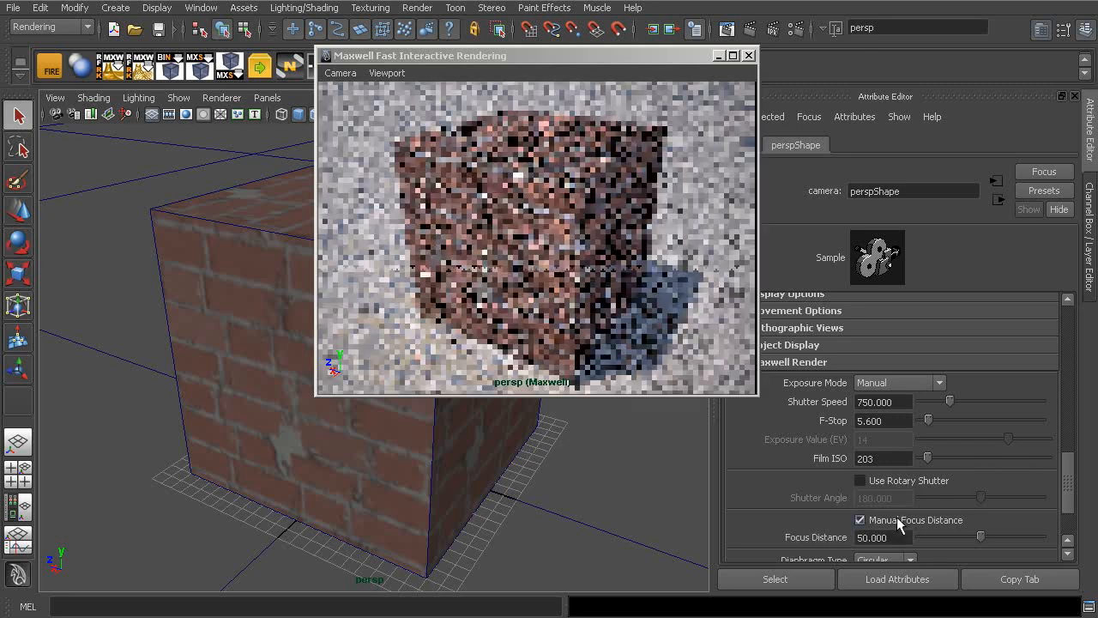
{"action": "left_click_drag", "start_coordinate": [1070, 483], "coordinate": [1070, 496]}
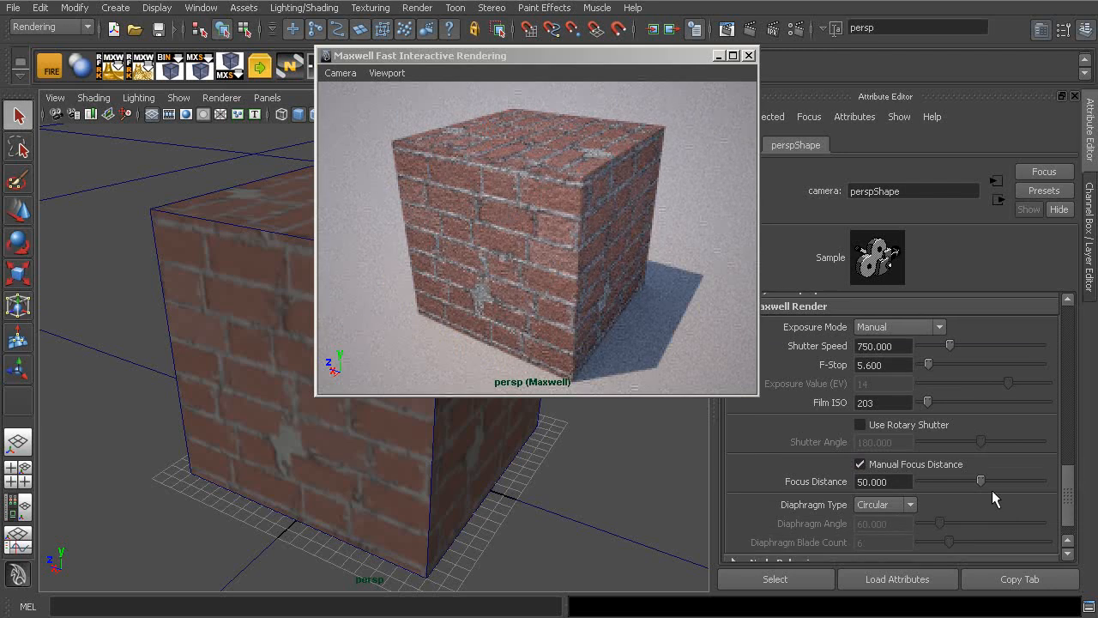
{"action": "left_click_drag", "start_coordinate": [981, 482], "coordinate": [956, 480]}
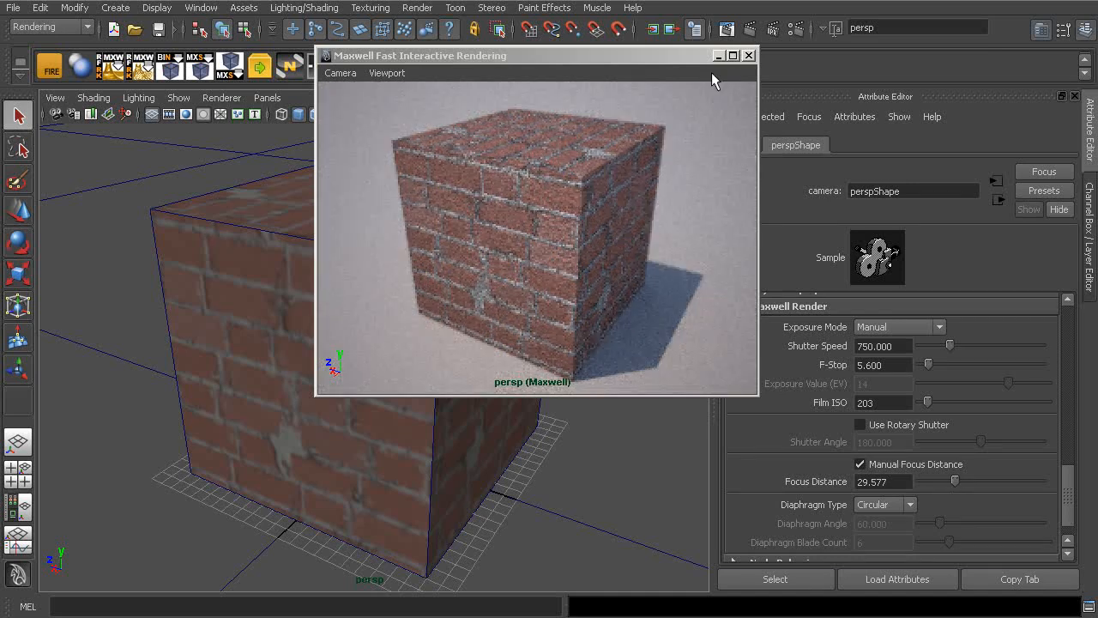
Select the brick cube and close the Maxwell Fast Interactive Rendering window.
{"action": "left_click", "coordinate": [239, 334]}
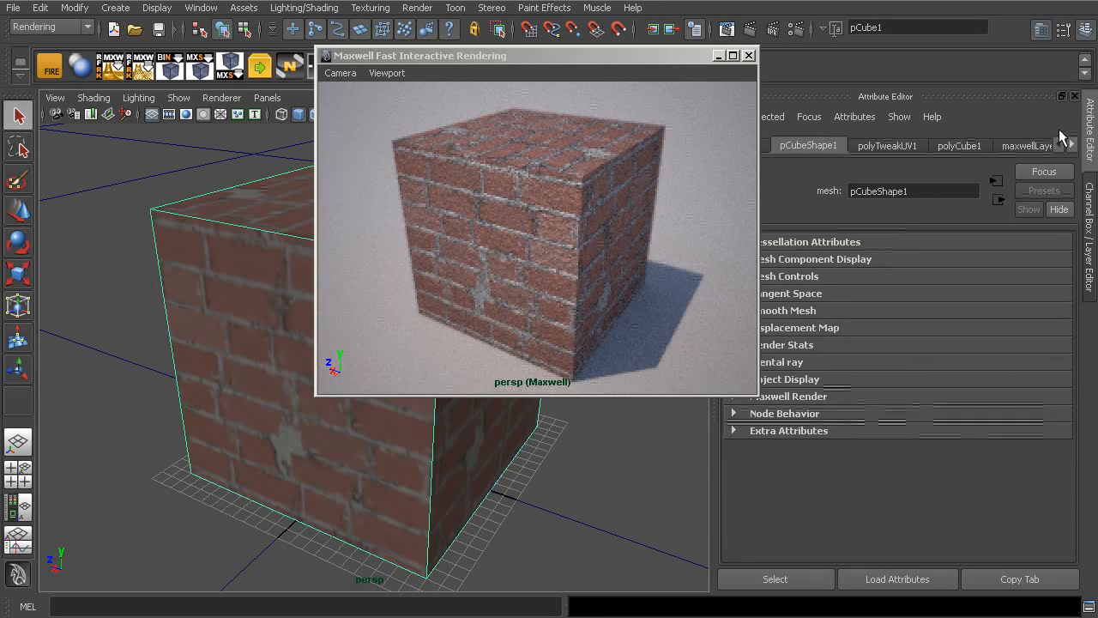
{"action": "left_click_drag", "start_coordinate": [656, 56], "coordinate": [678, 116]}
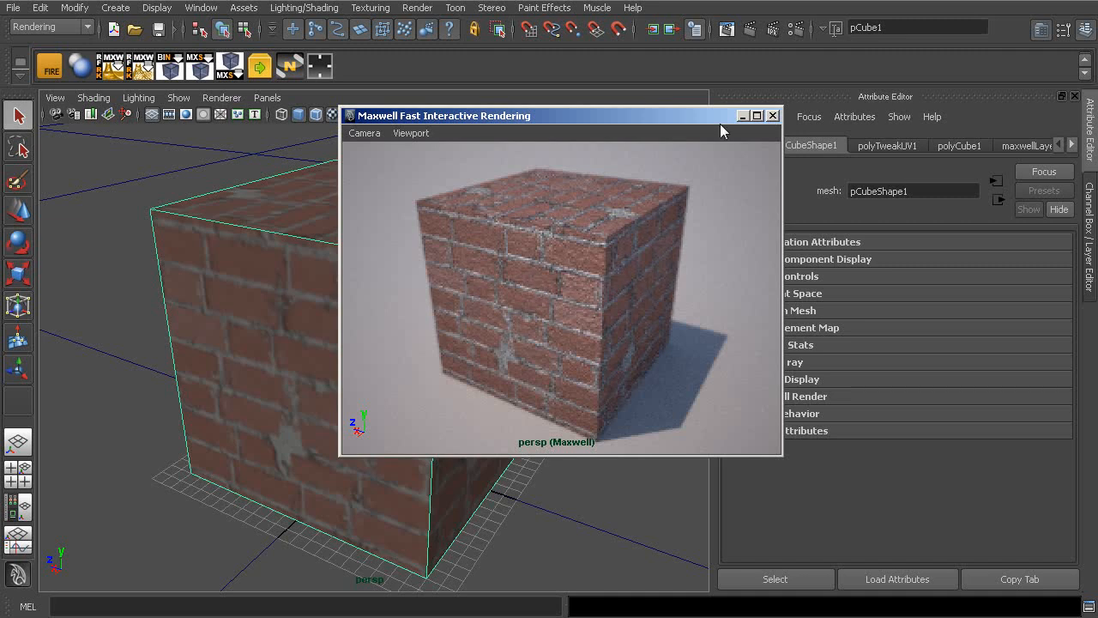
{"action": "left_click", "coordinate": [774, 115]}
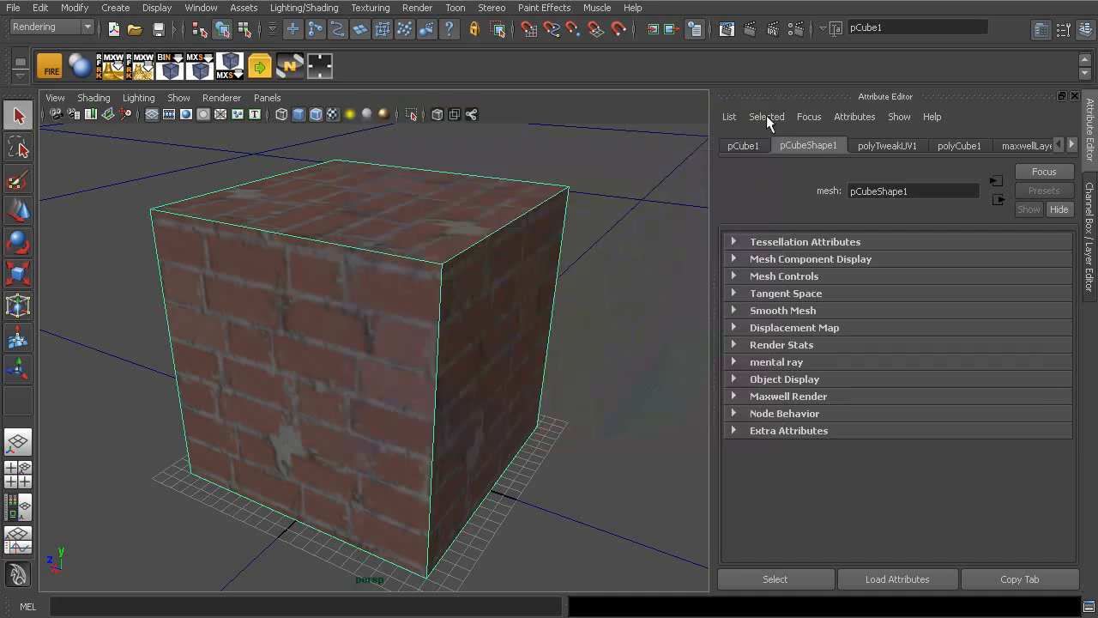
Render the current view, switch the renderer to Maxwell Render, render the cube with it, and close the Render View after inspecting the result.
{"action": "left_click", "coordinate": [751, 30]}
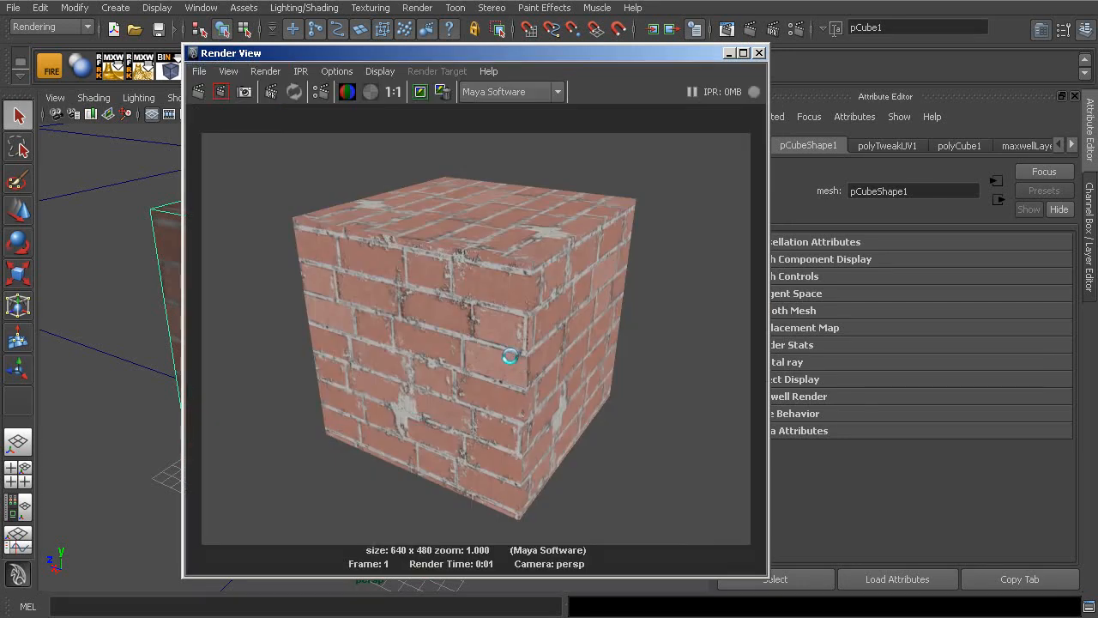
{"action": "left_click", "coordinate": [543, 91]}
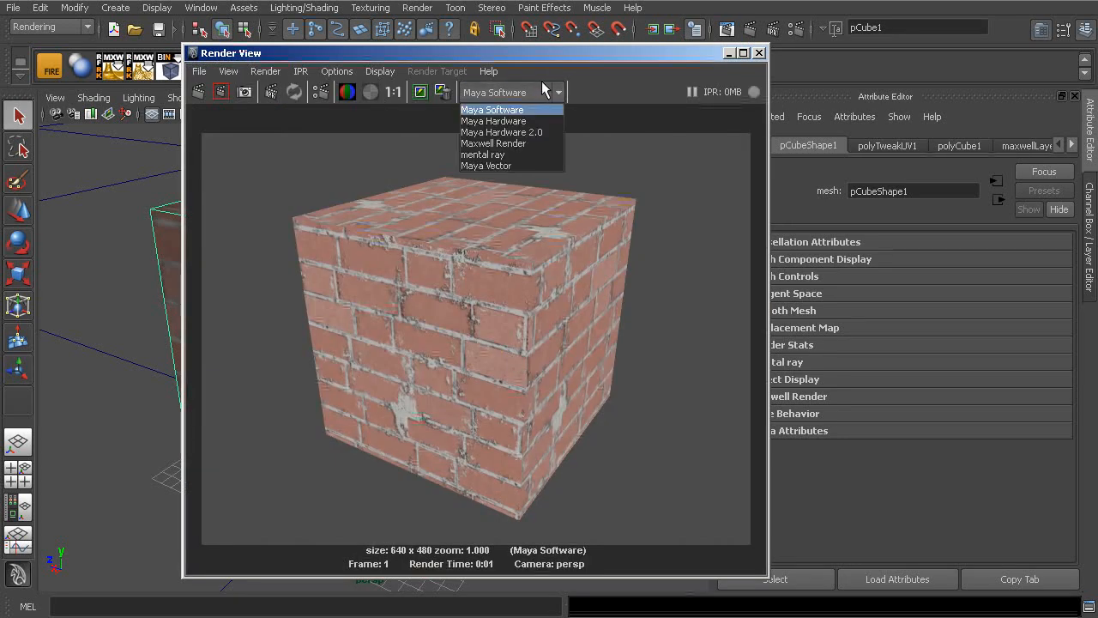
{"action": "left_click", "coordinate": [515, 145]}
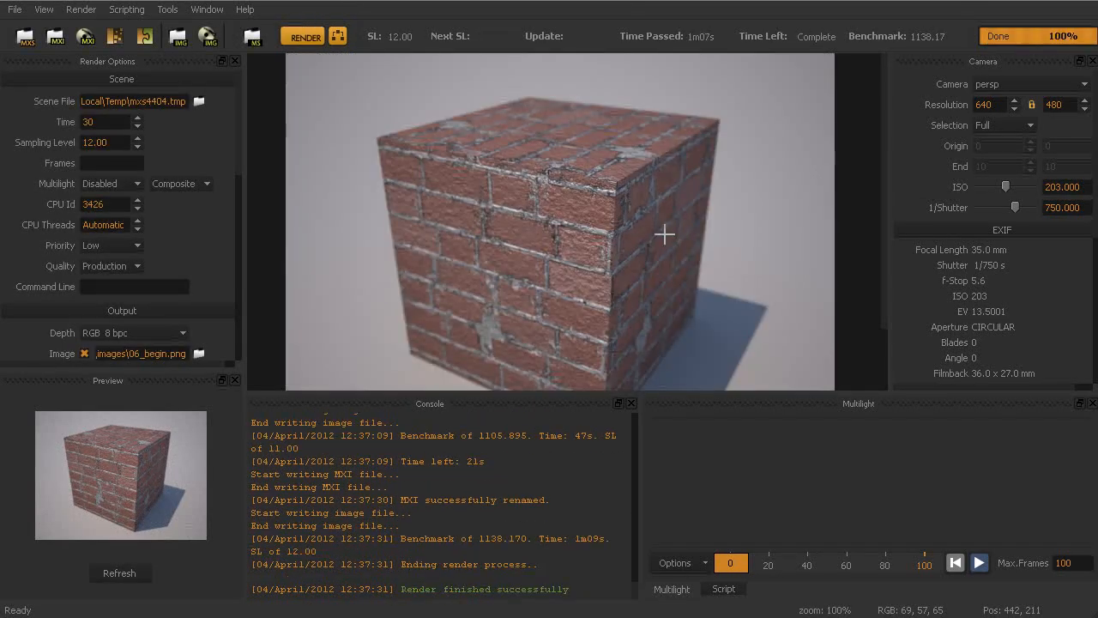
{"action": "left_click_drag", "start_coordinate": [657, 393], "coordinate": [658, 477]}
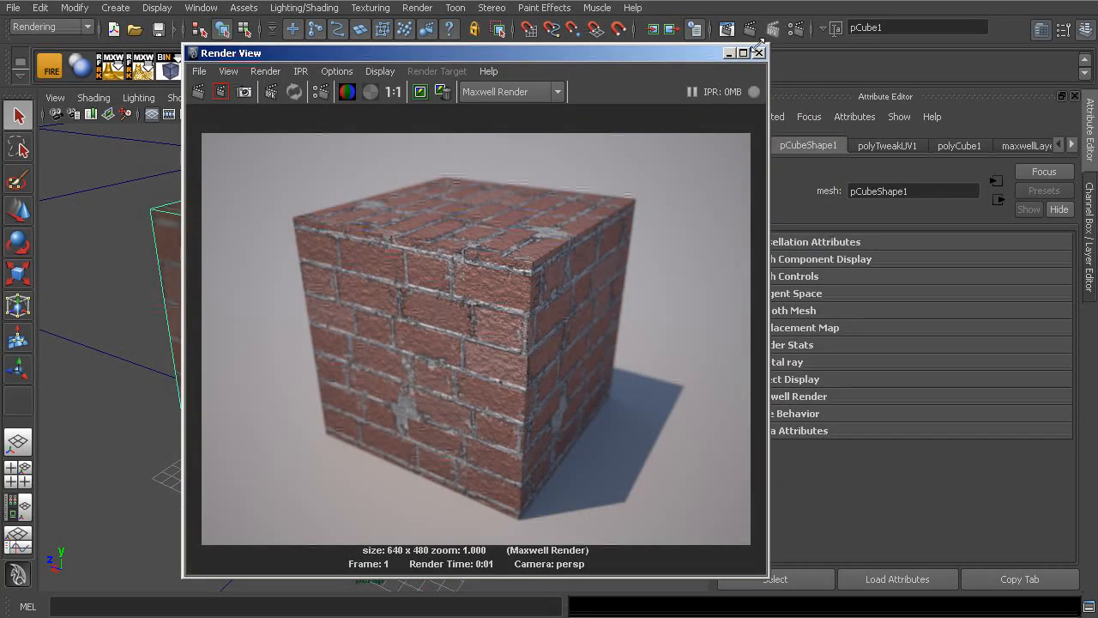
{"action": "left_click", "coordinate": [759, 52]}
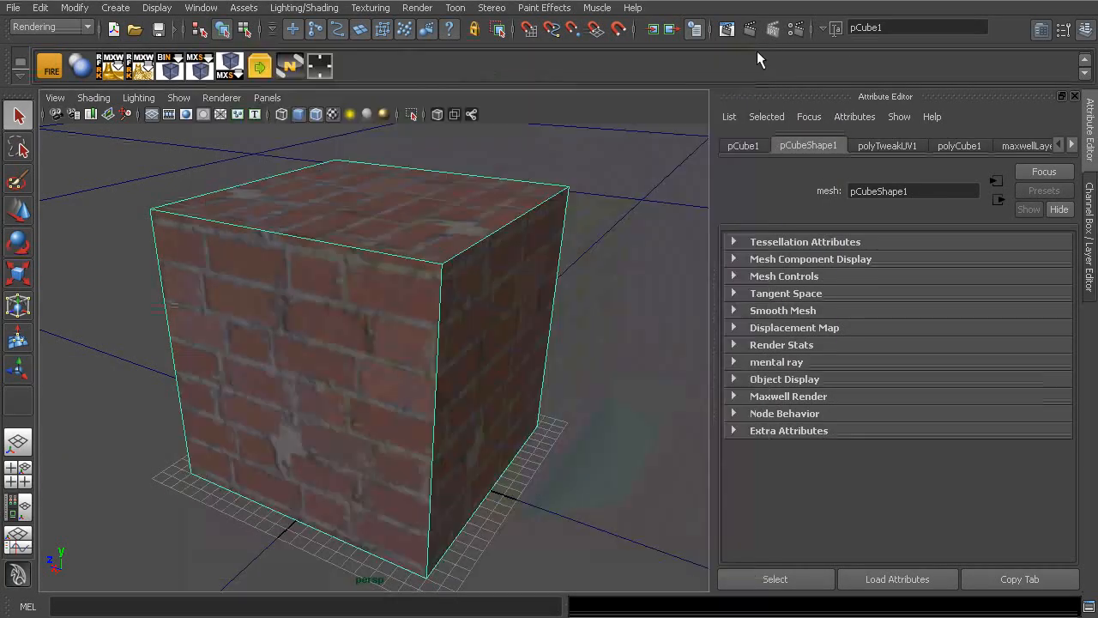
Review the 2D placement settings of the material's bump texture and reopen the Render View with the last Maxwell render.
{"action": "left_click", "coordinate": [1005, 146]}
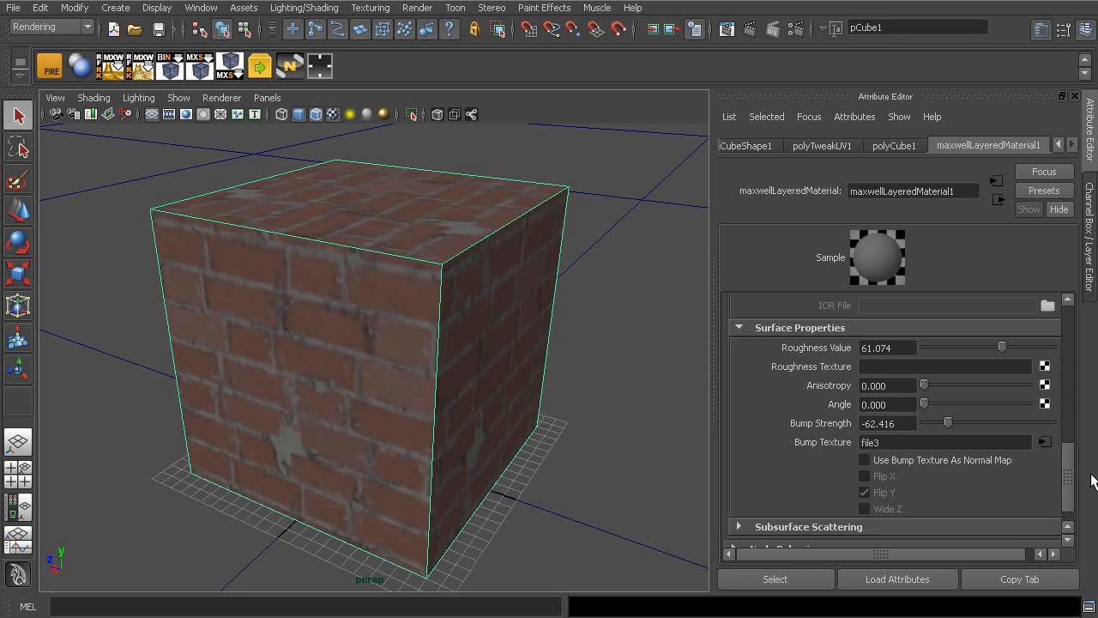
{"action": "left_click", "coordinate": [1043, 441]}
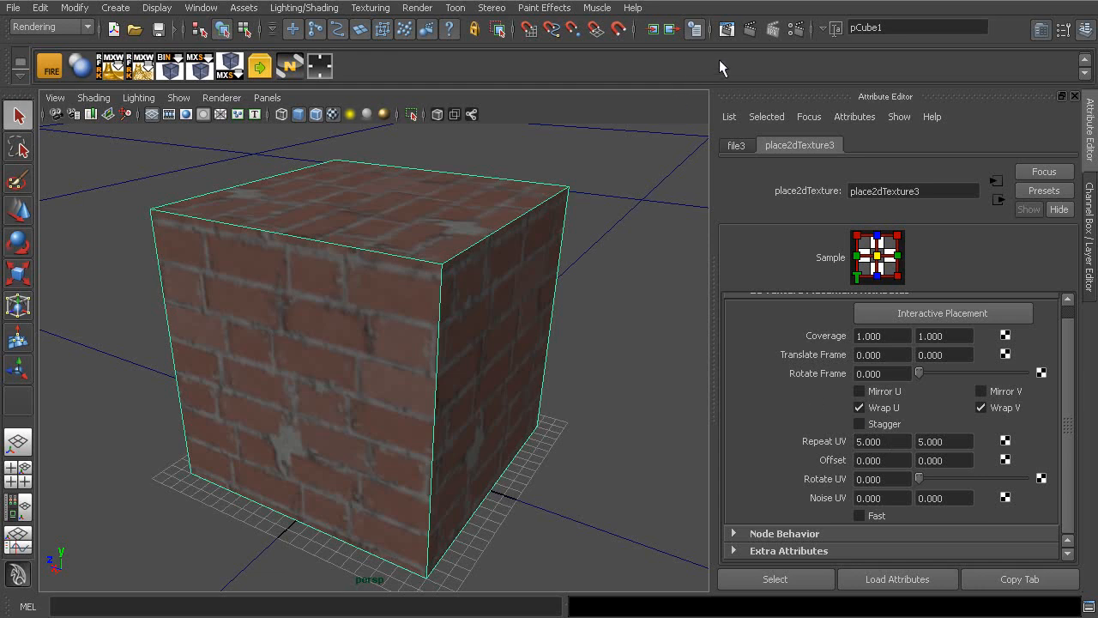
{"action": "left_click", "coordinate": [726, 30]}
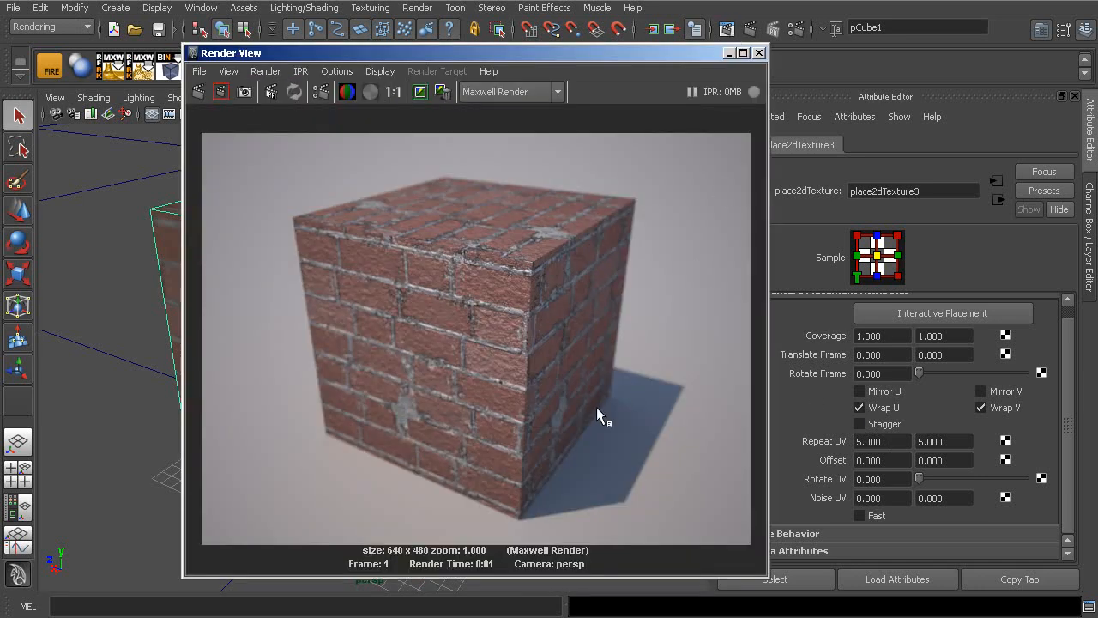